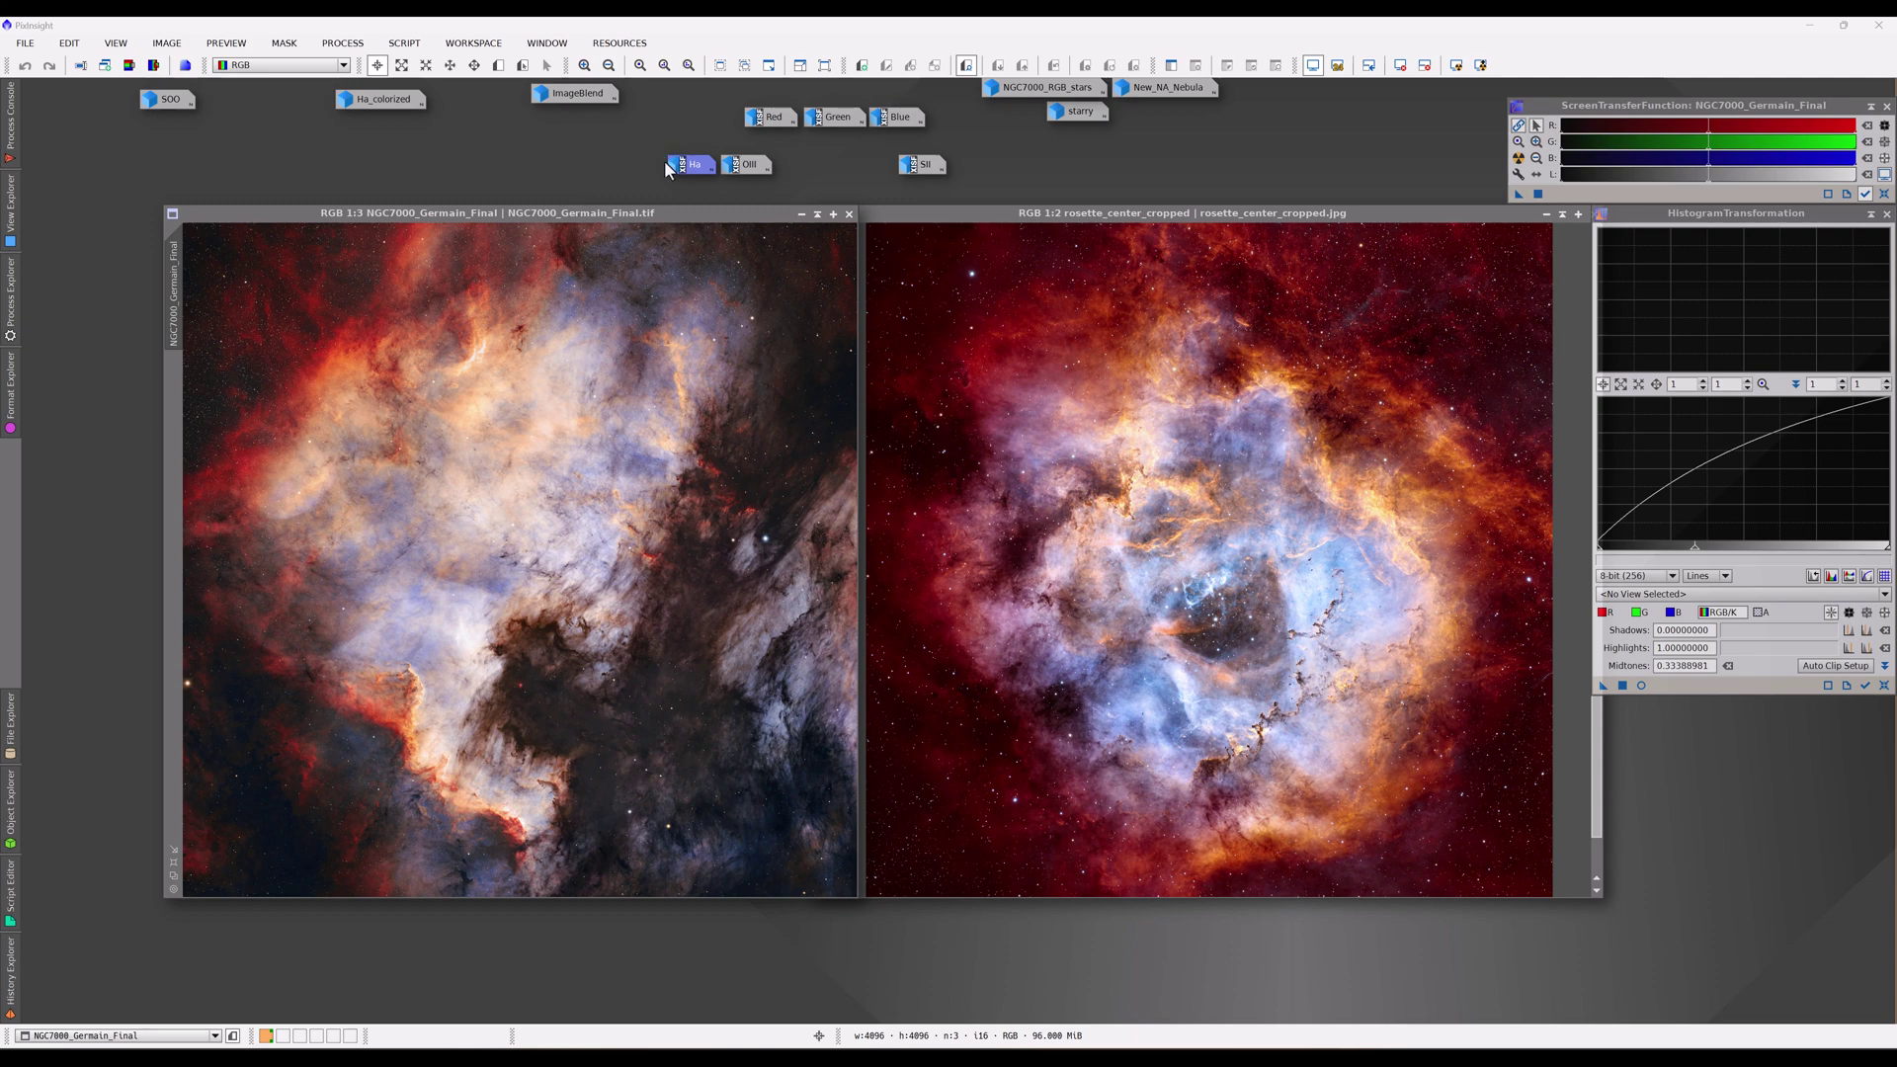
Step: Rearrange the minimized narrowband images on the workspace into the order SII, Ha, OIII beneath the Red, Green and Blue images
mouse_move(689, 170)
left_mouse_down()
mouse_move(635, 168)
mouse_move(737, 168)
mouse_move(679, 164)
left_mouse_up()
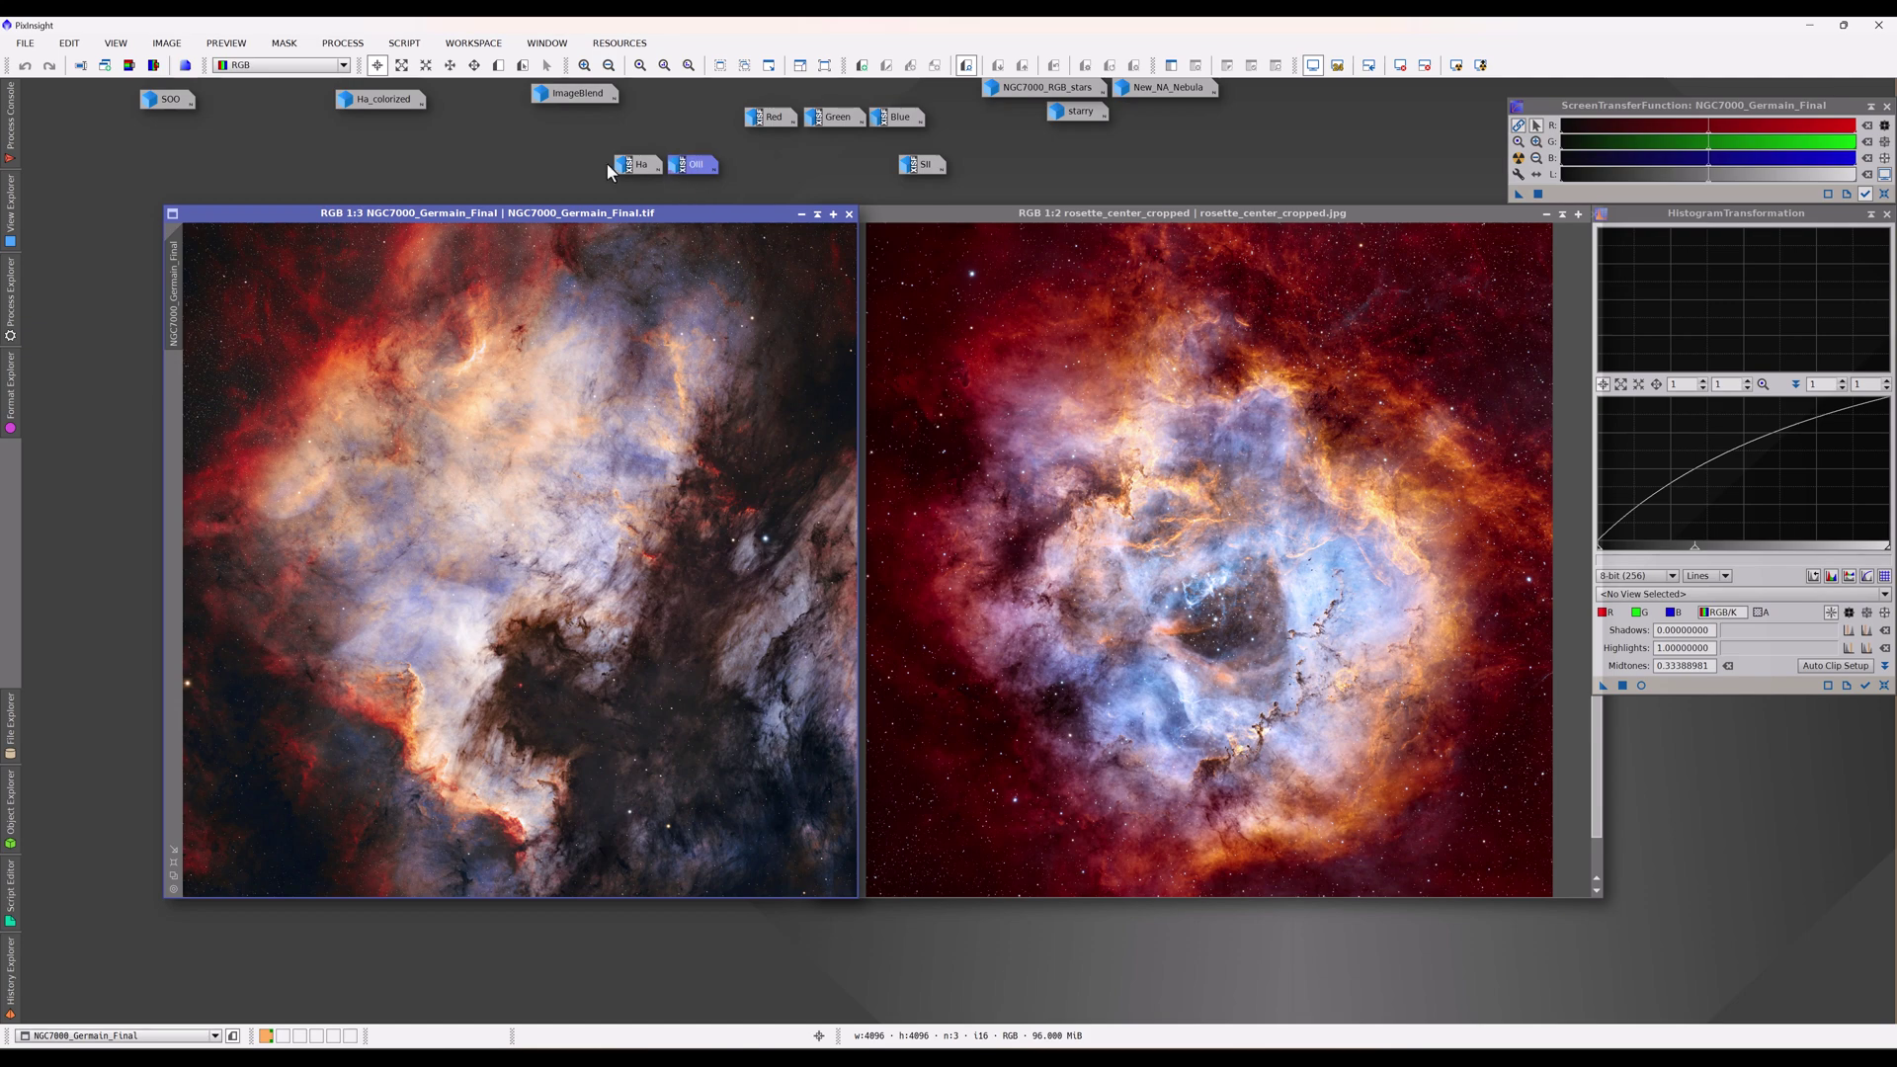
mouse_move(687, 168)
left_click_drag(681, 173, 756, 170)
left_click_drag(968, 168, 968, 170)
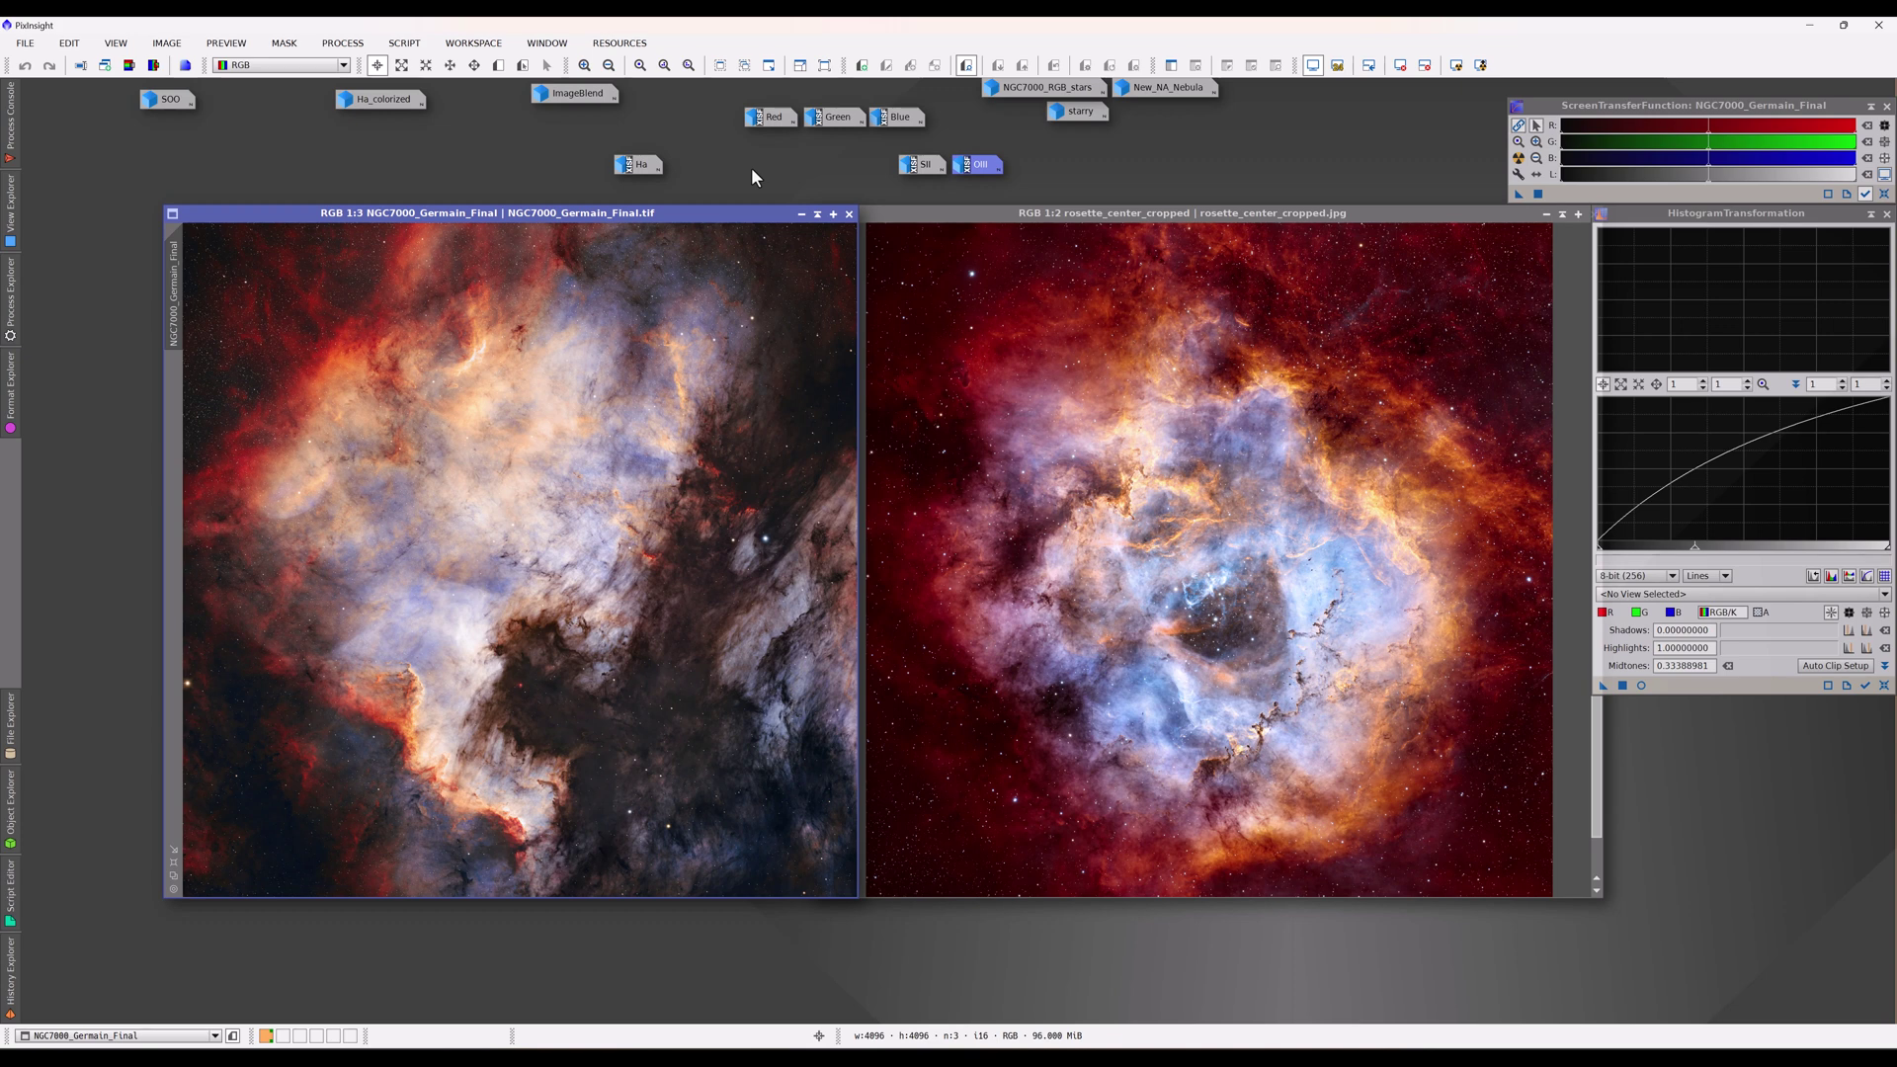
left_click_drag(640, 163, 748, 166)
left_click_drag(976, 173, 881, 166)
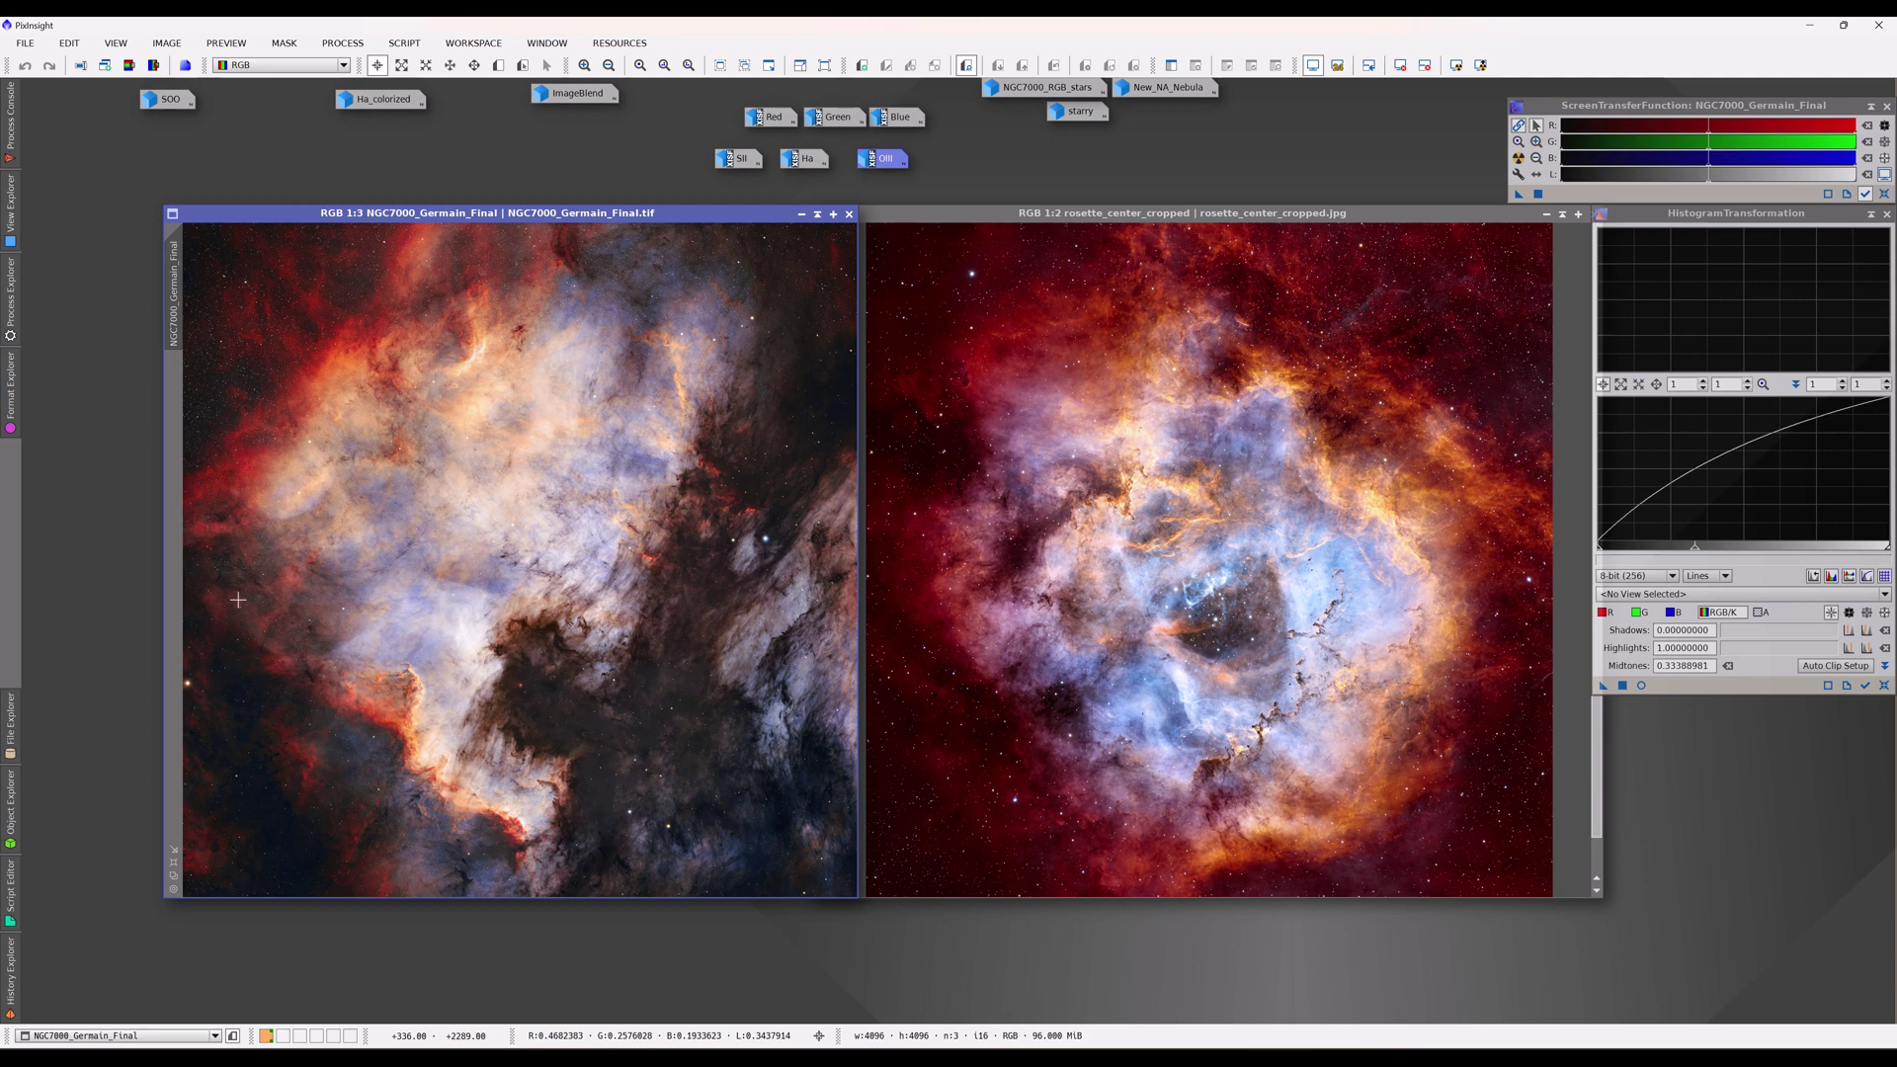
Step: Restore the SOO image to view its colour combination, and minimize it again
double_click(162, 102)
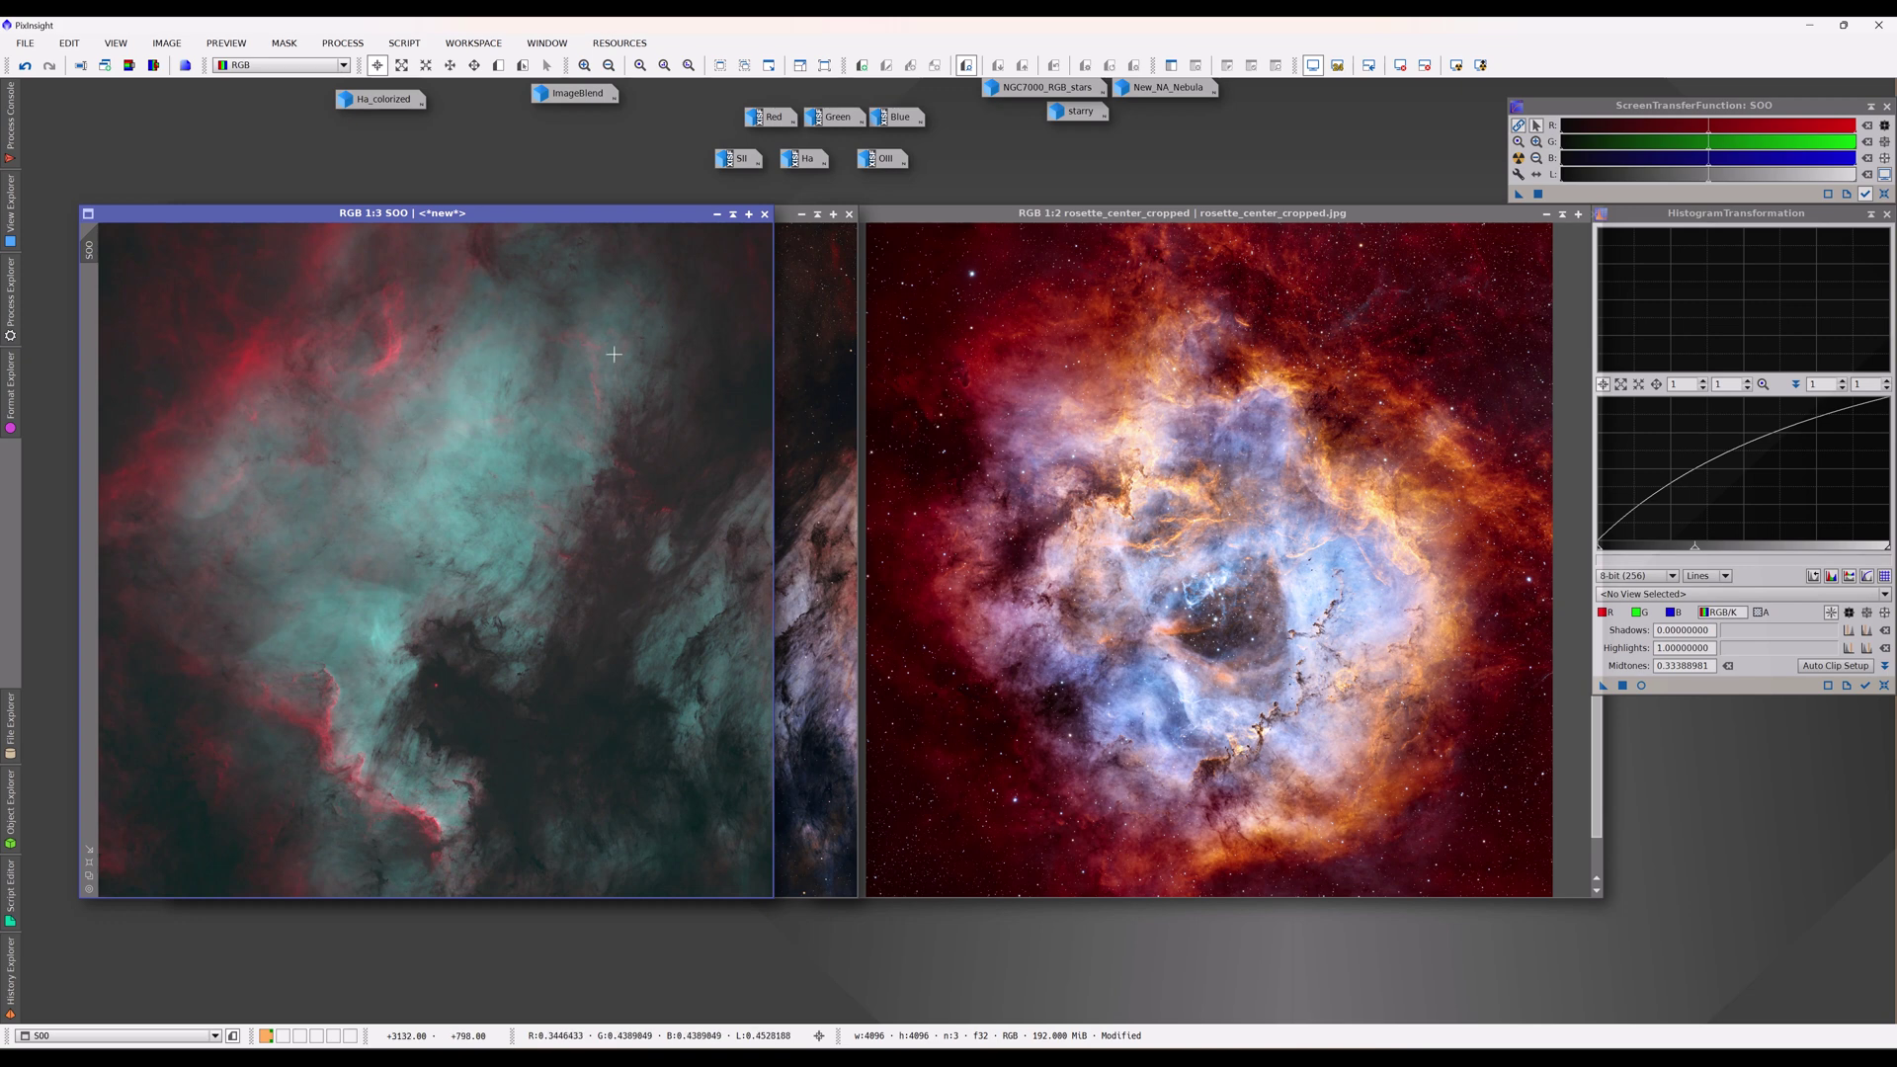
left_click(718, 214)
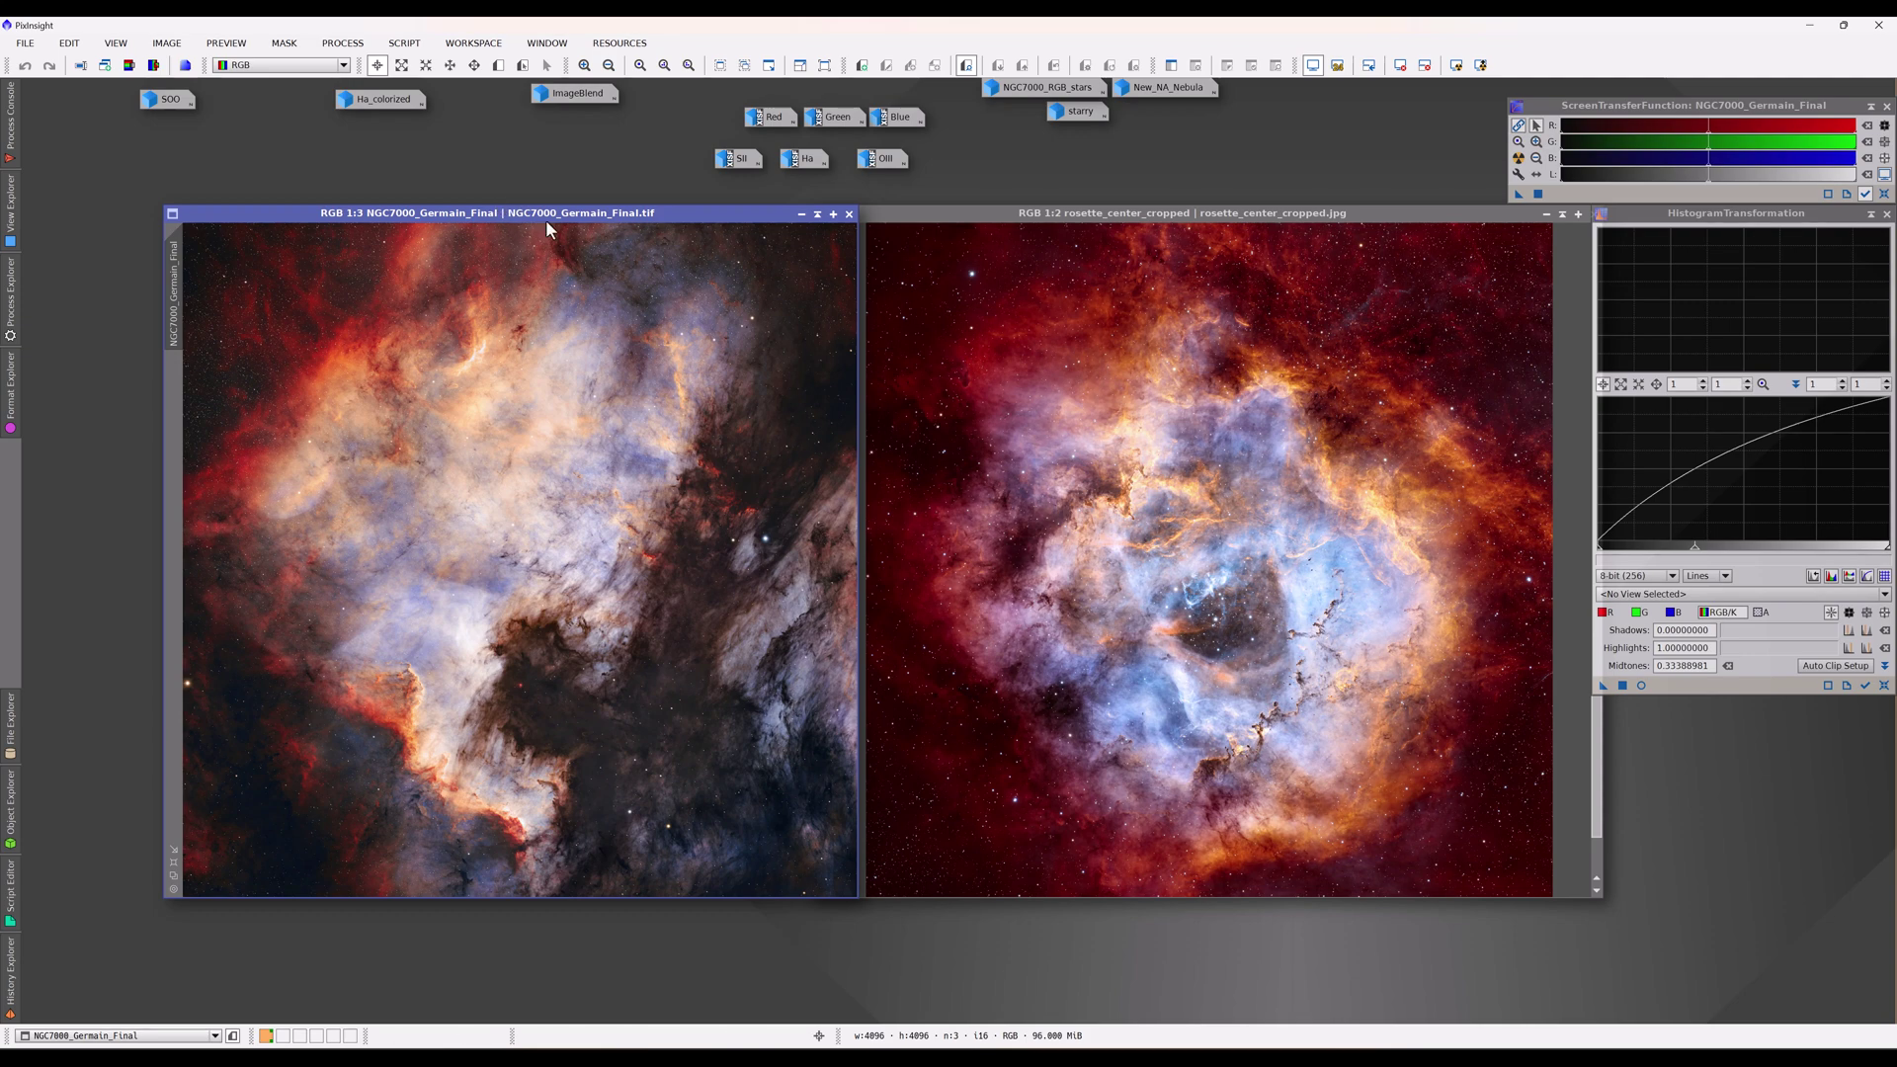
Step: Open the SII and Ha masters and alternate between them to compare their nebula structures, and minimize both
double_click(738, 160)
double_click(802, 156)
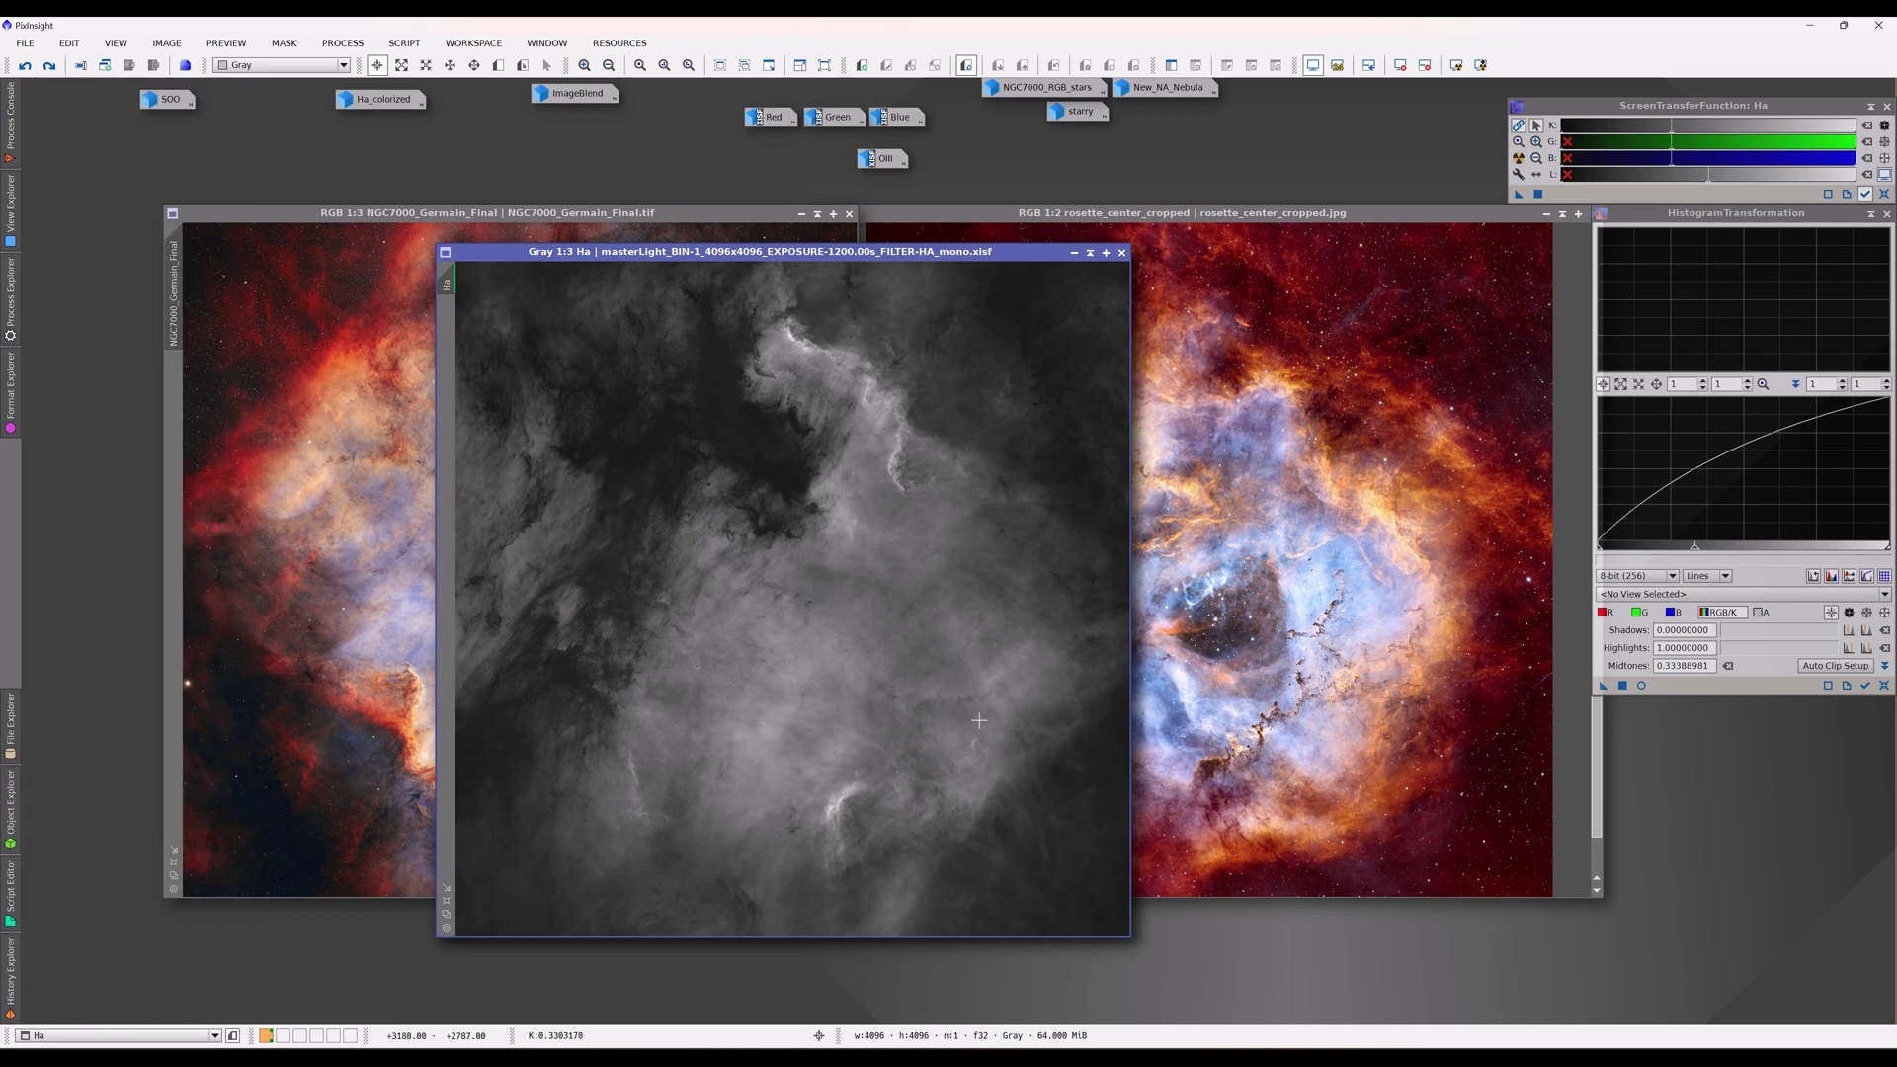
key("ctrl+Tab")
key("ctrl+Tab")
key("ctrl+Tab")
key("ctrl+Tab")
key("ctrl+Tab")
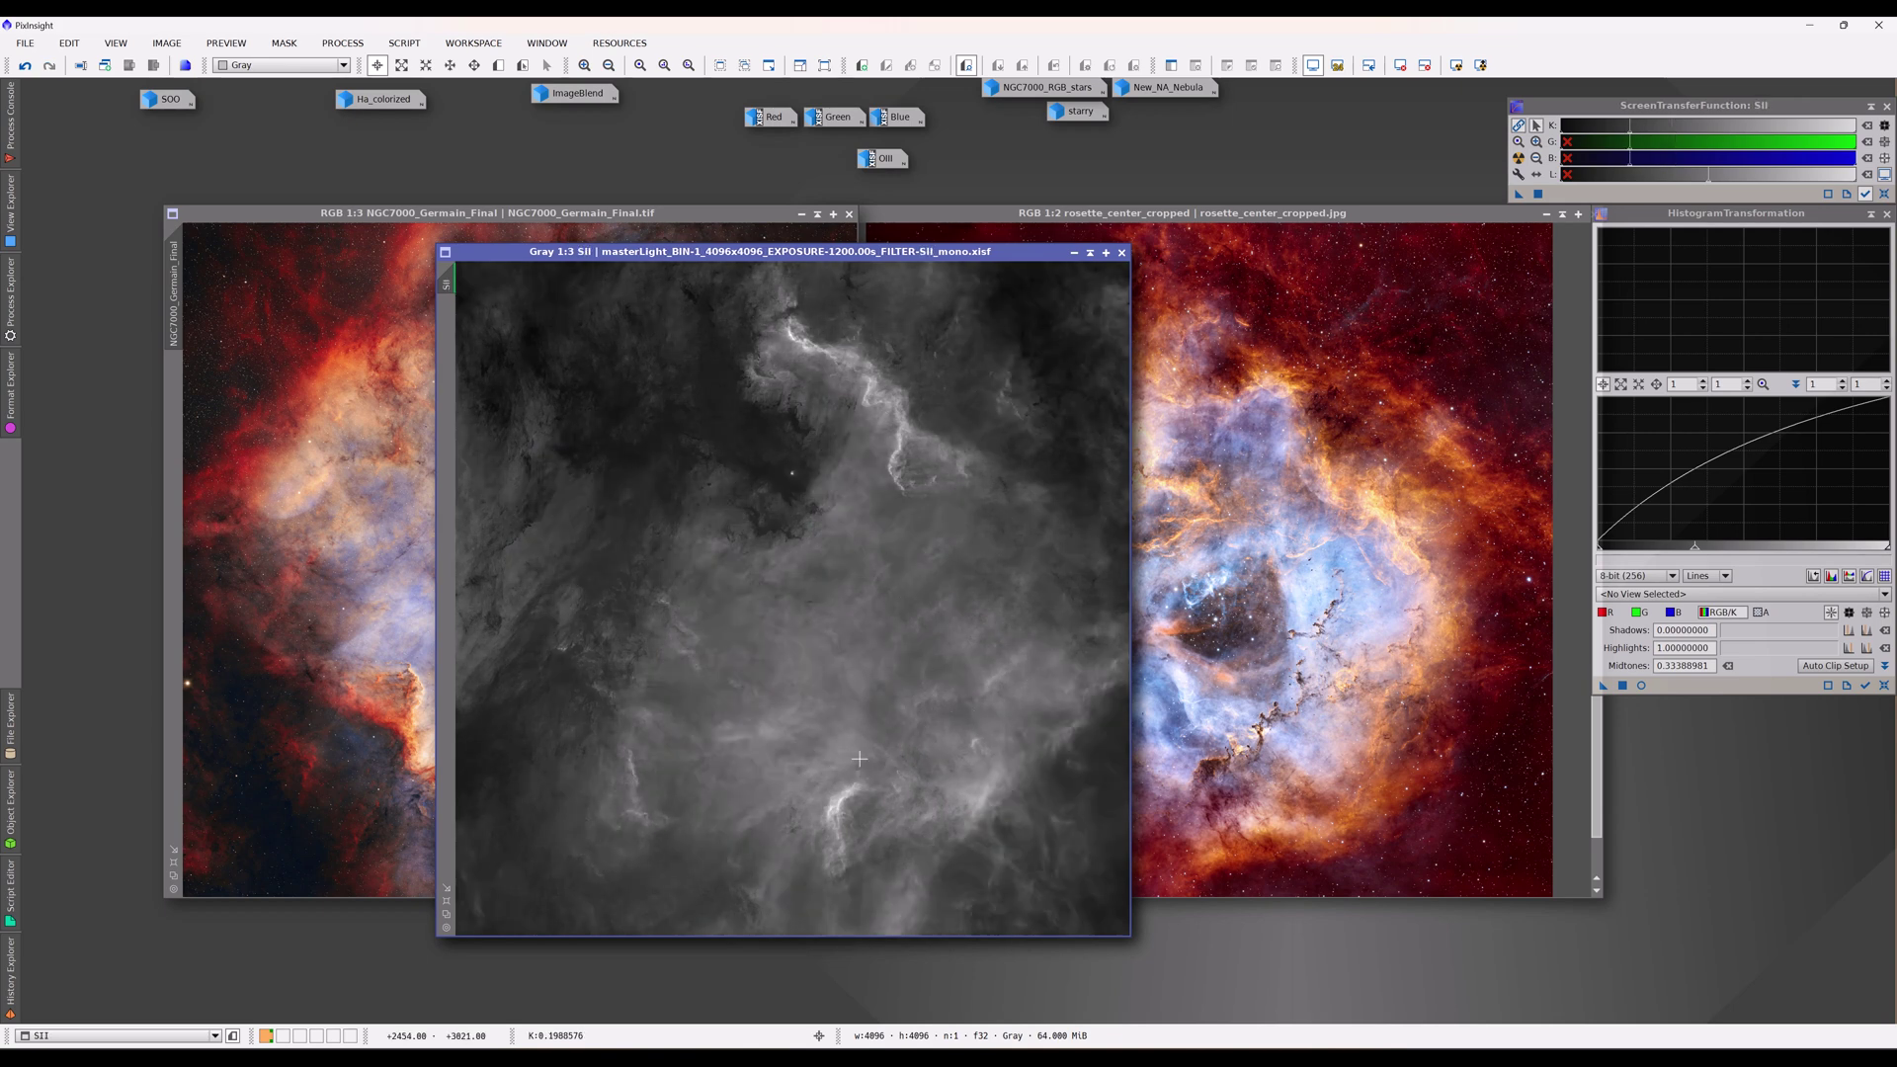
key("ctrl+Tab")
key("ctrl+Tab")
key("ctrl+Tab")
key("ctrl+Tab")
key("ctrl+Tab")
key("ctrl+Tab")
key("ctrl+Tab")
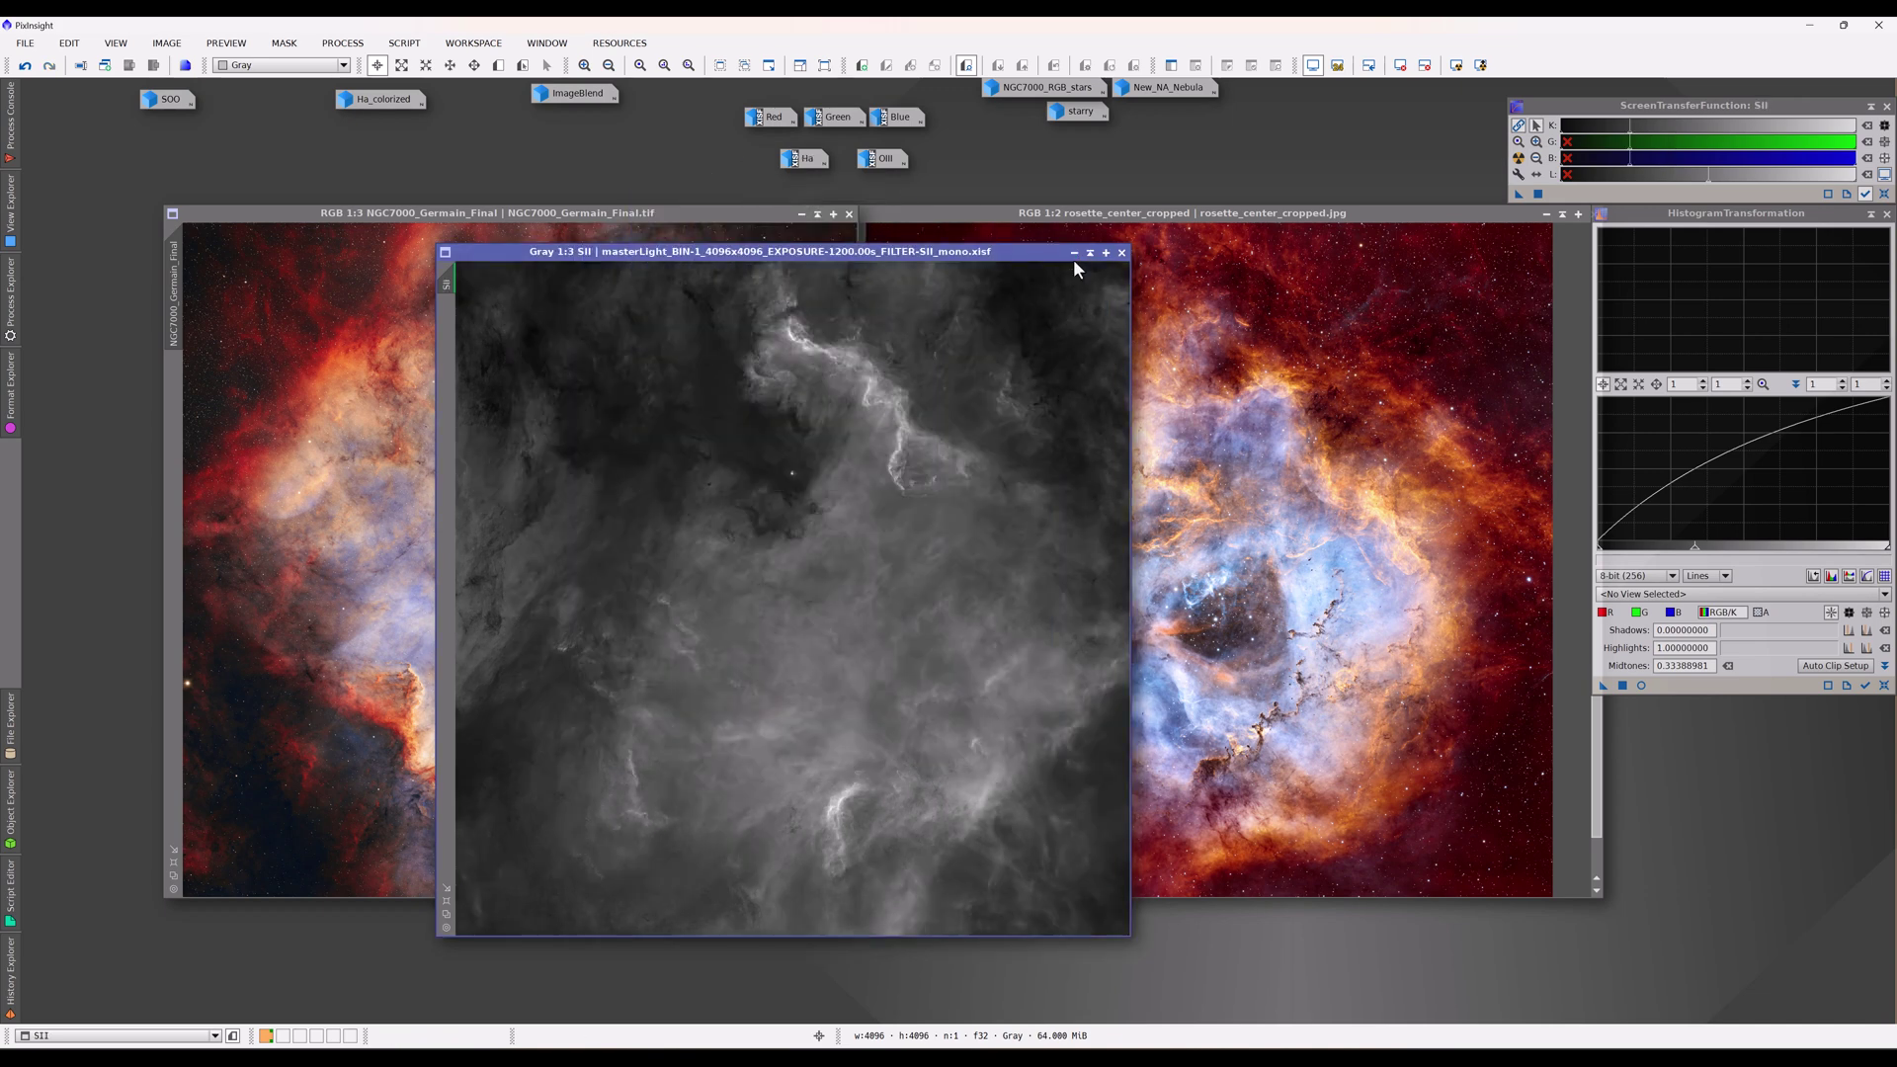
left_click(1074, 253)
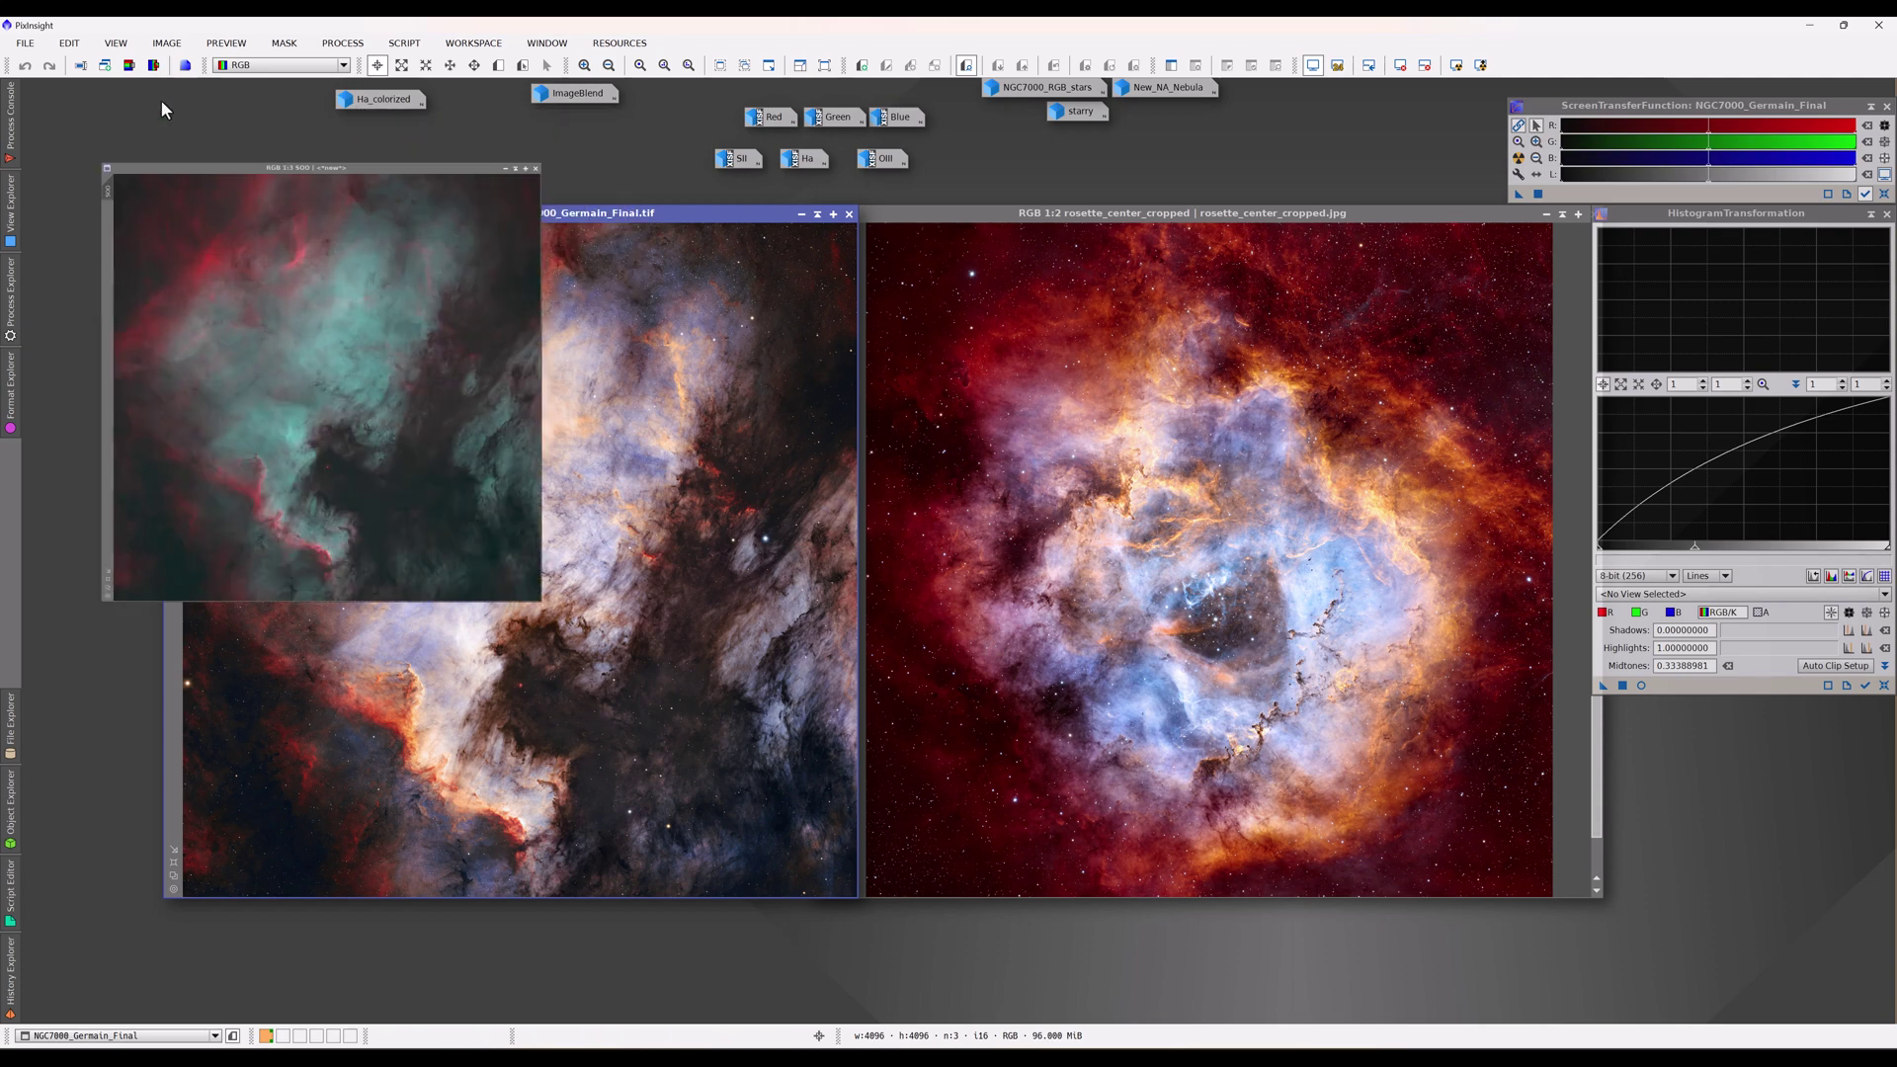
Step: Restore the SOO and Ha_colorized images to view them side by side
double_click(166, 100)
double_click(385, 101)
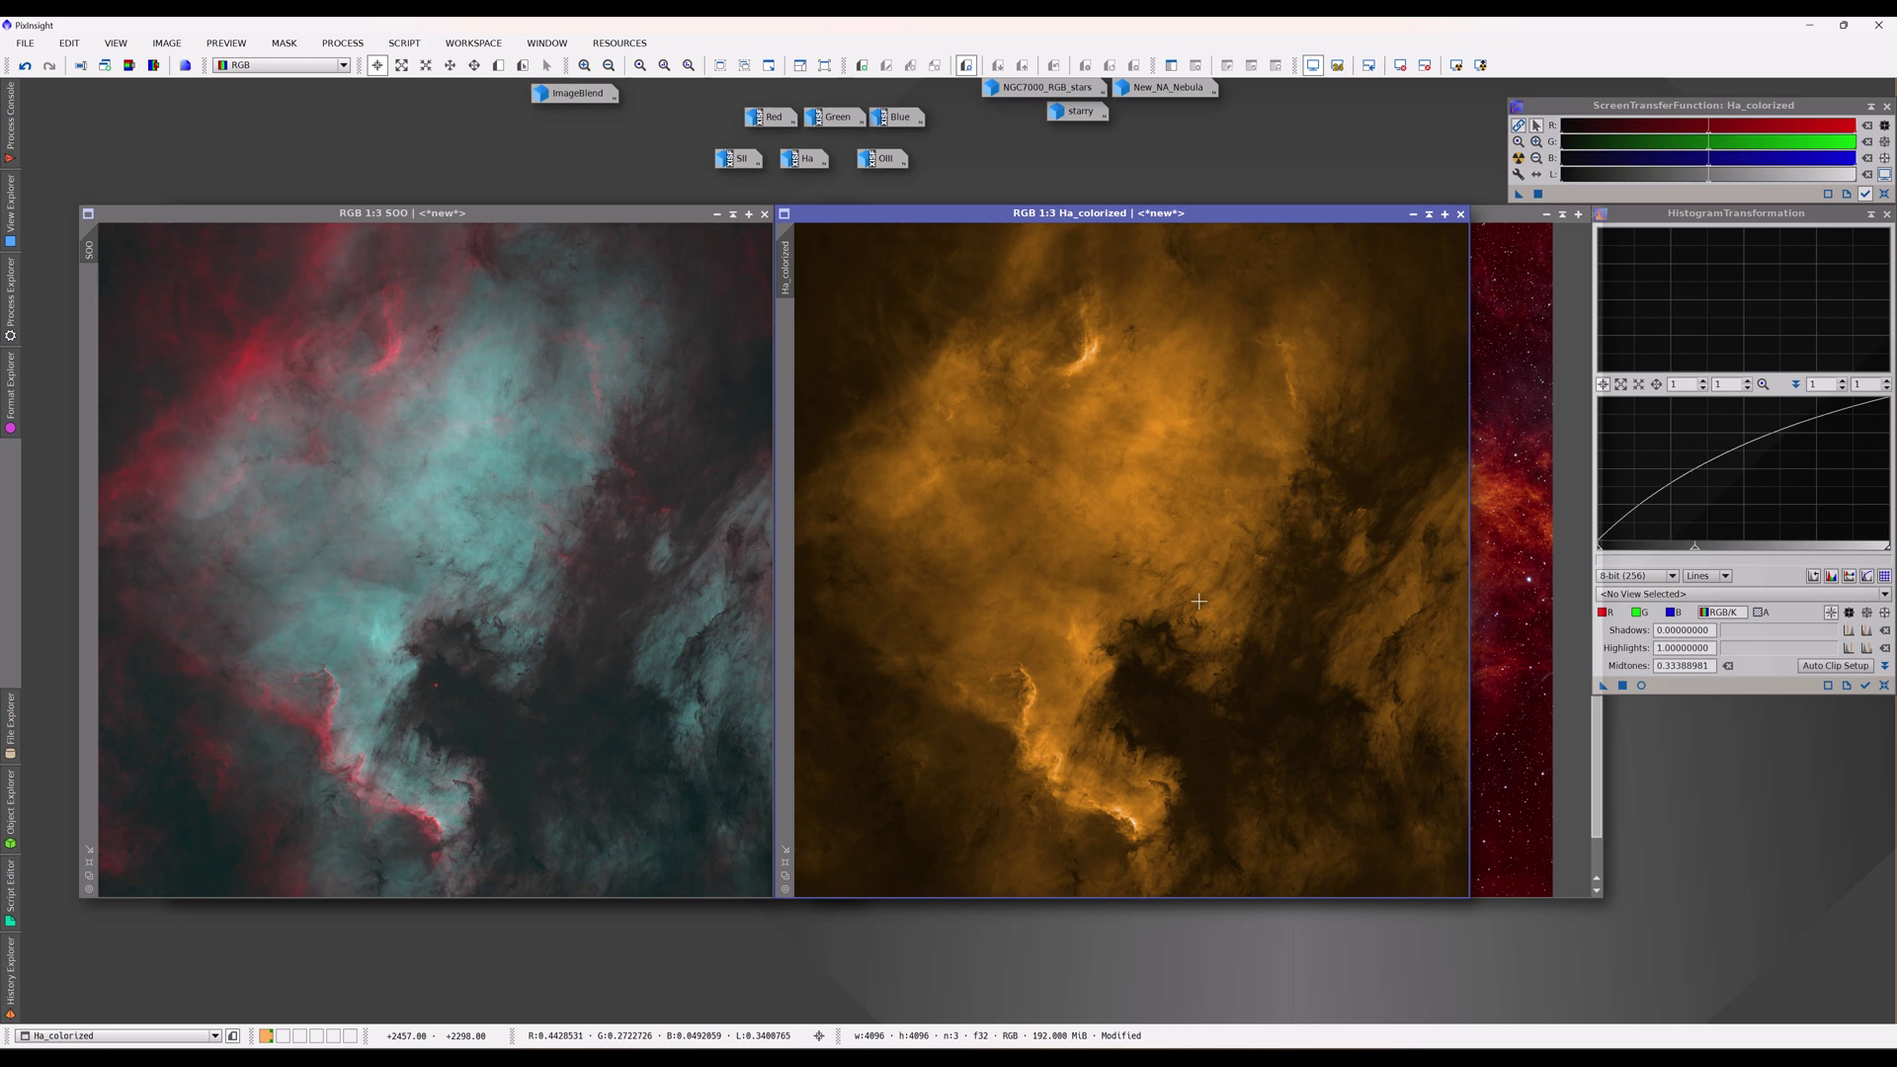
left_click_drag(1207, 210, 1215, 214)
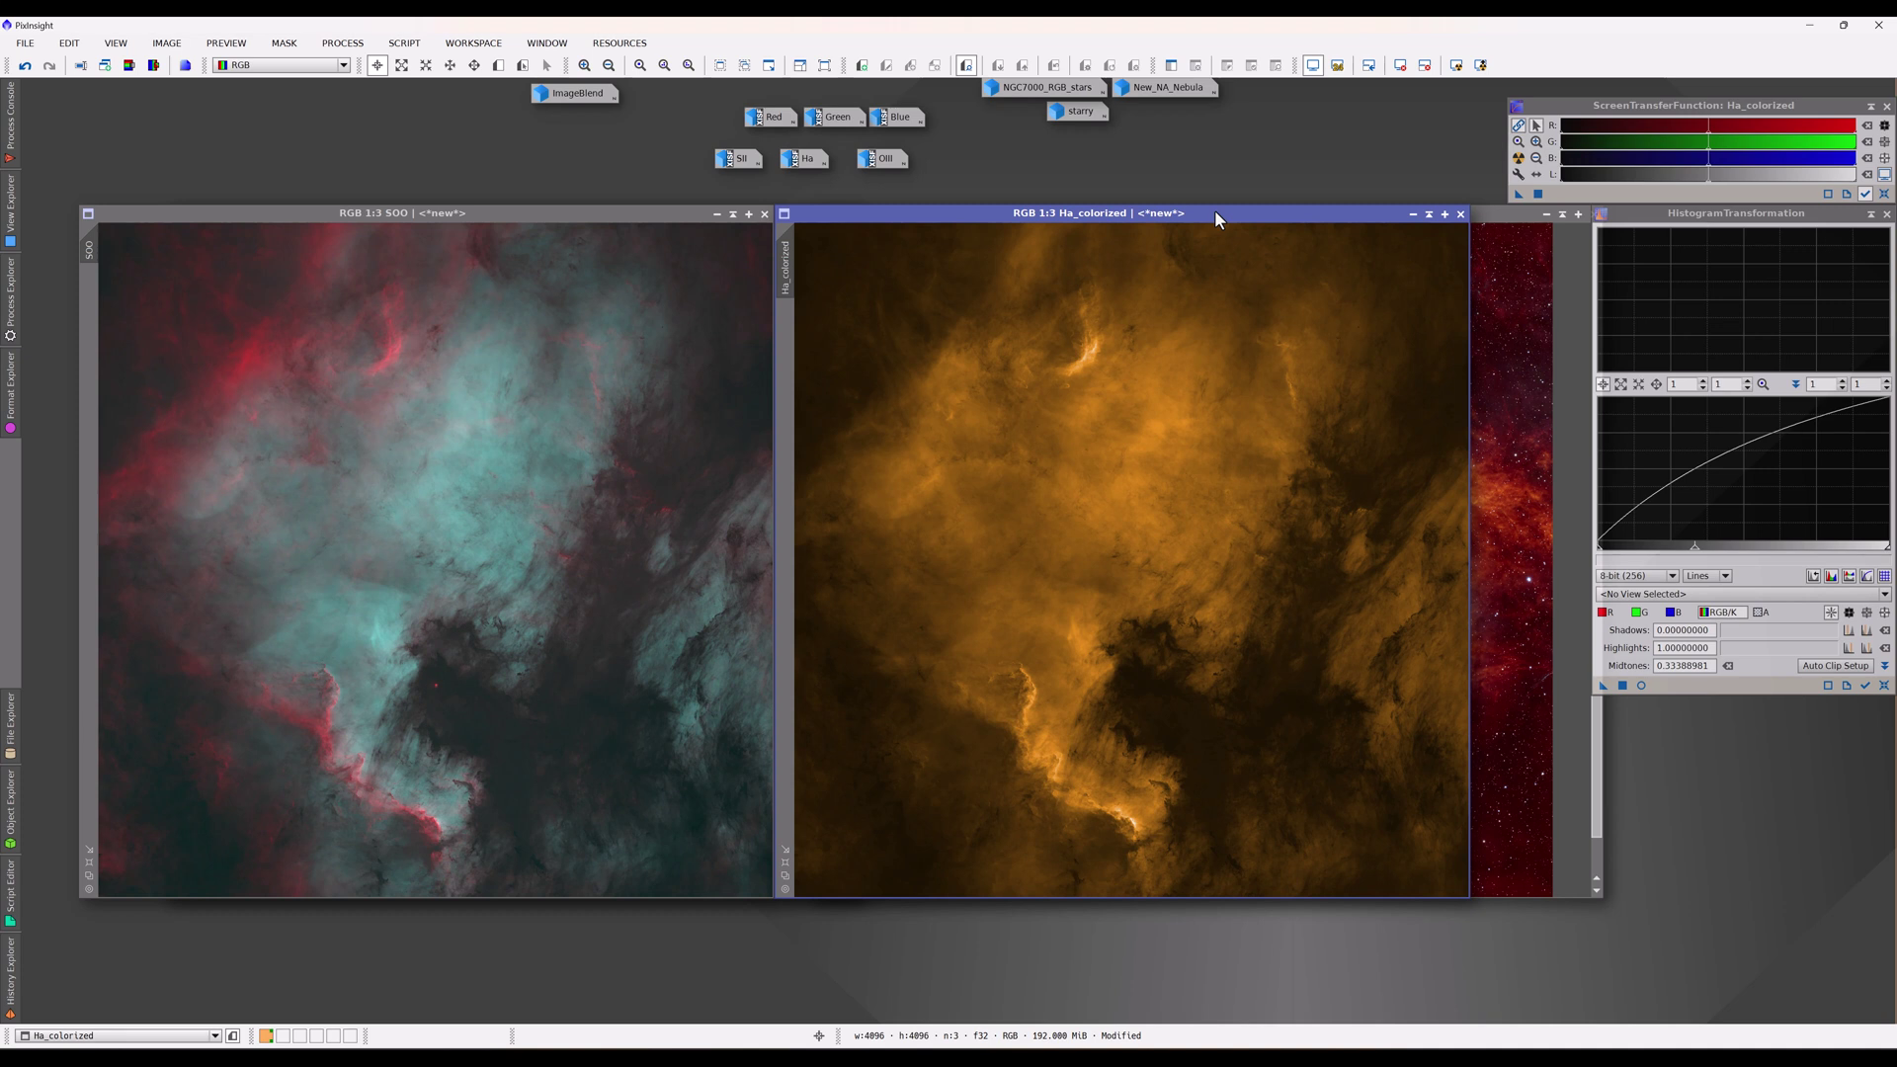
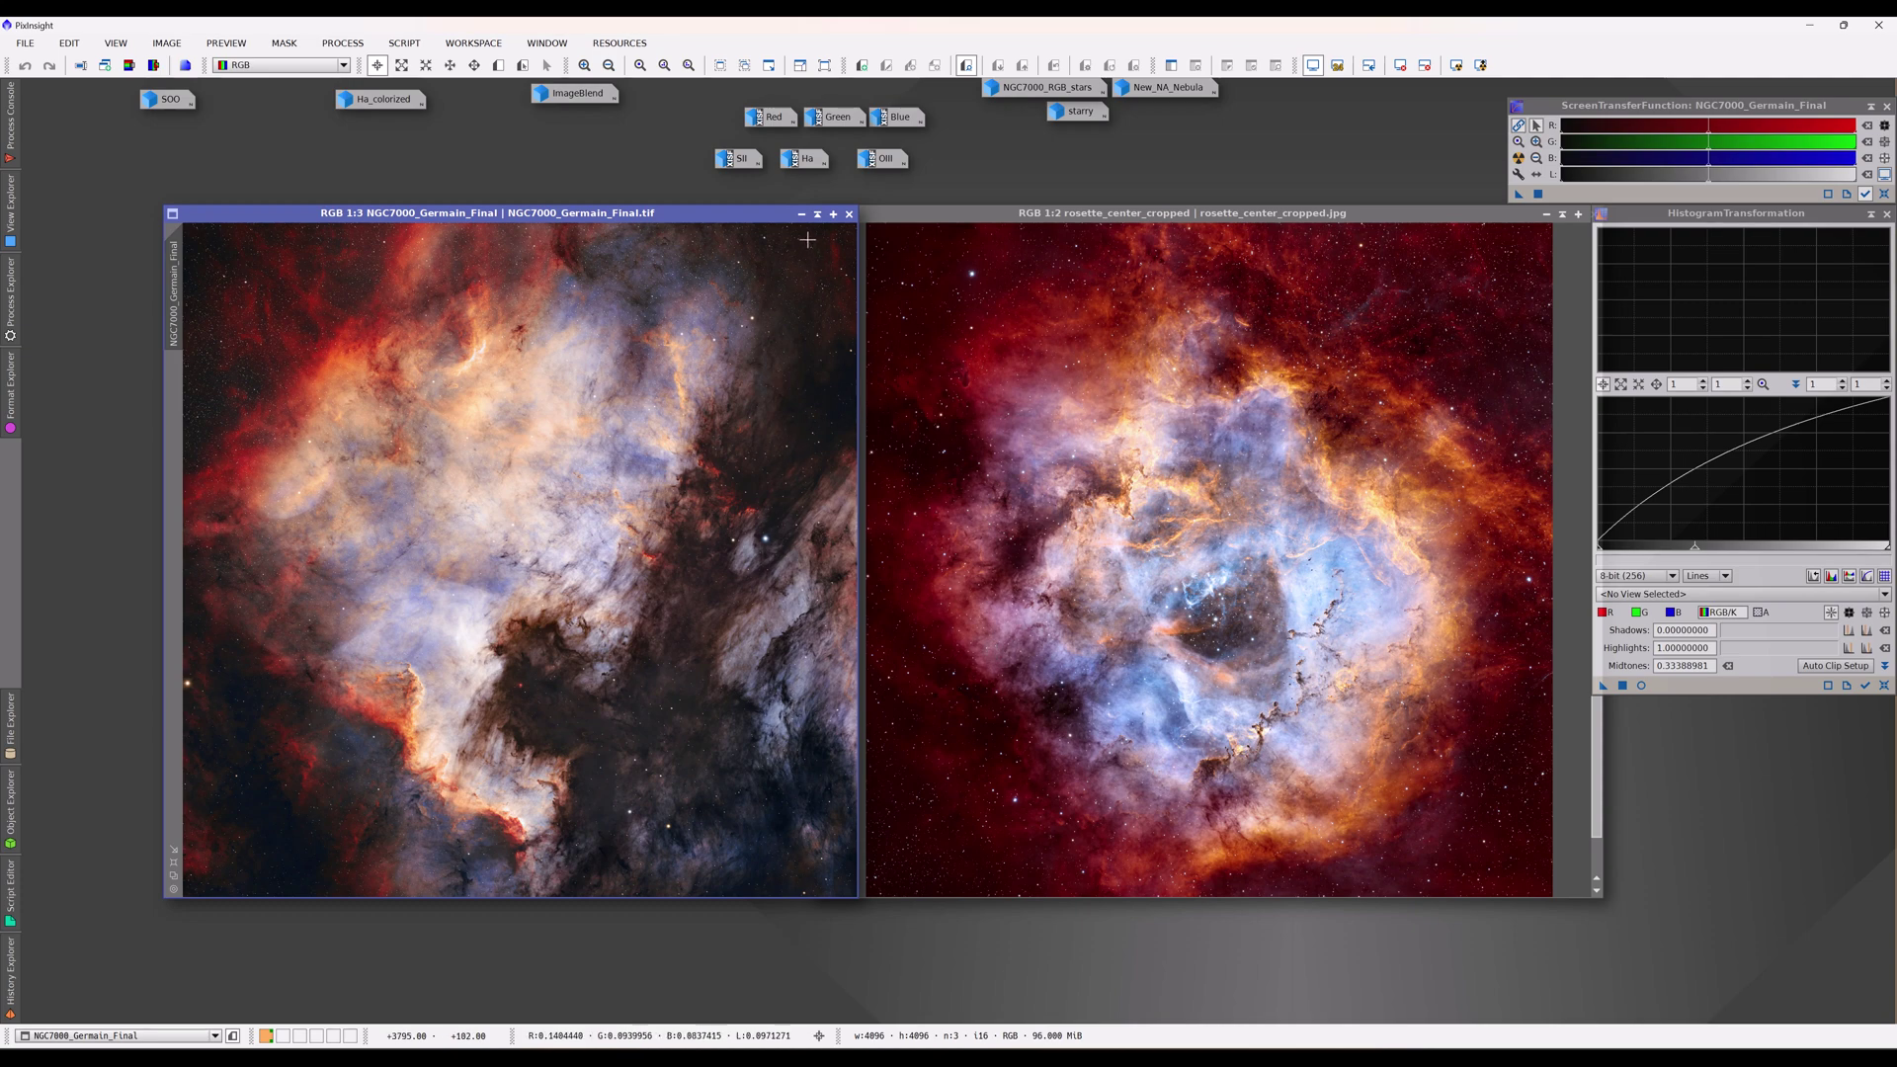
Step: Open the SII master for a look at its signal, and minimize it again
double_click(718, 163)
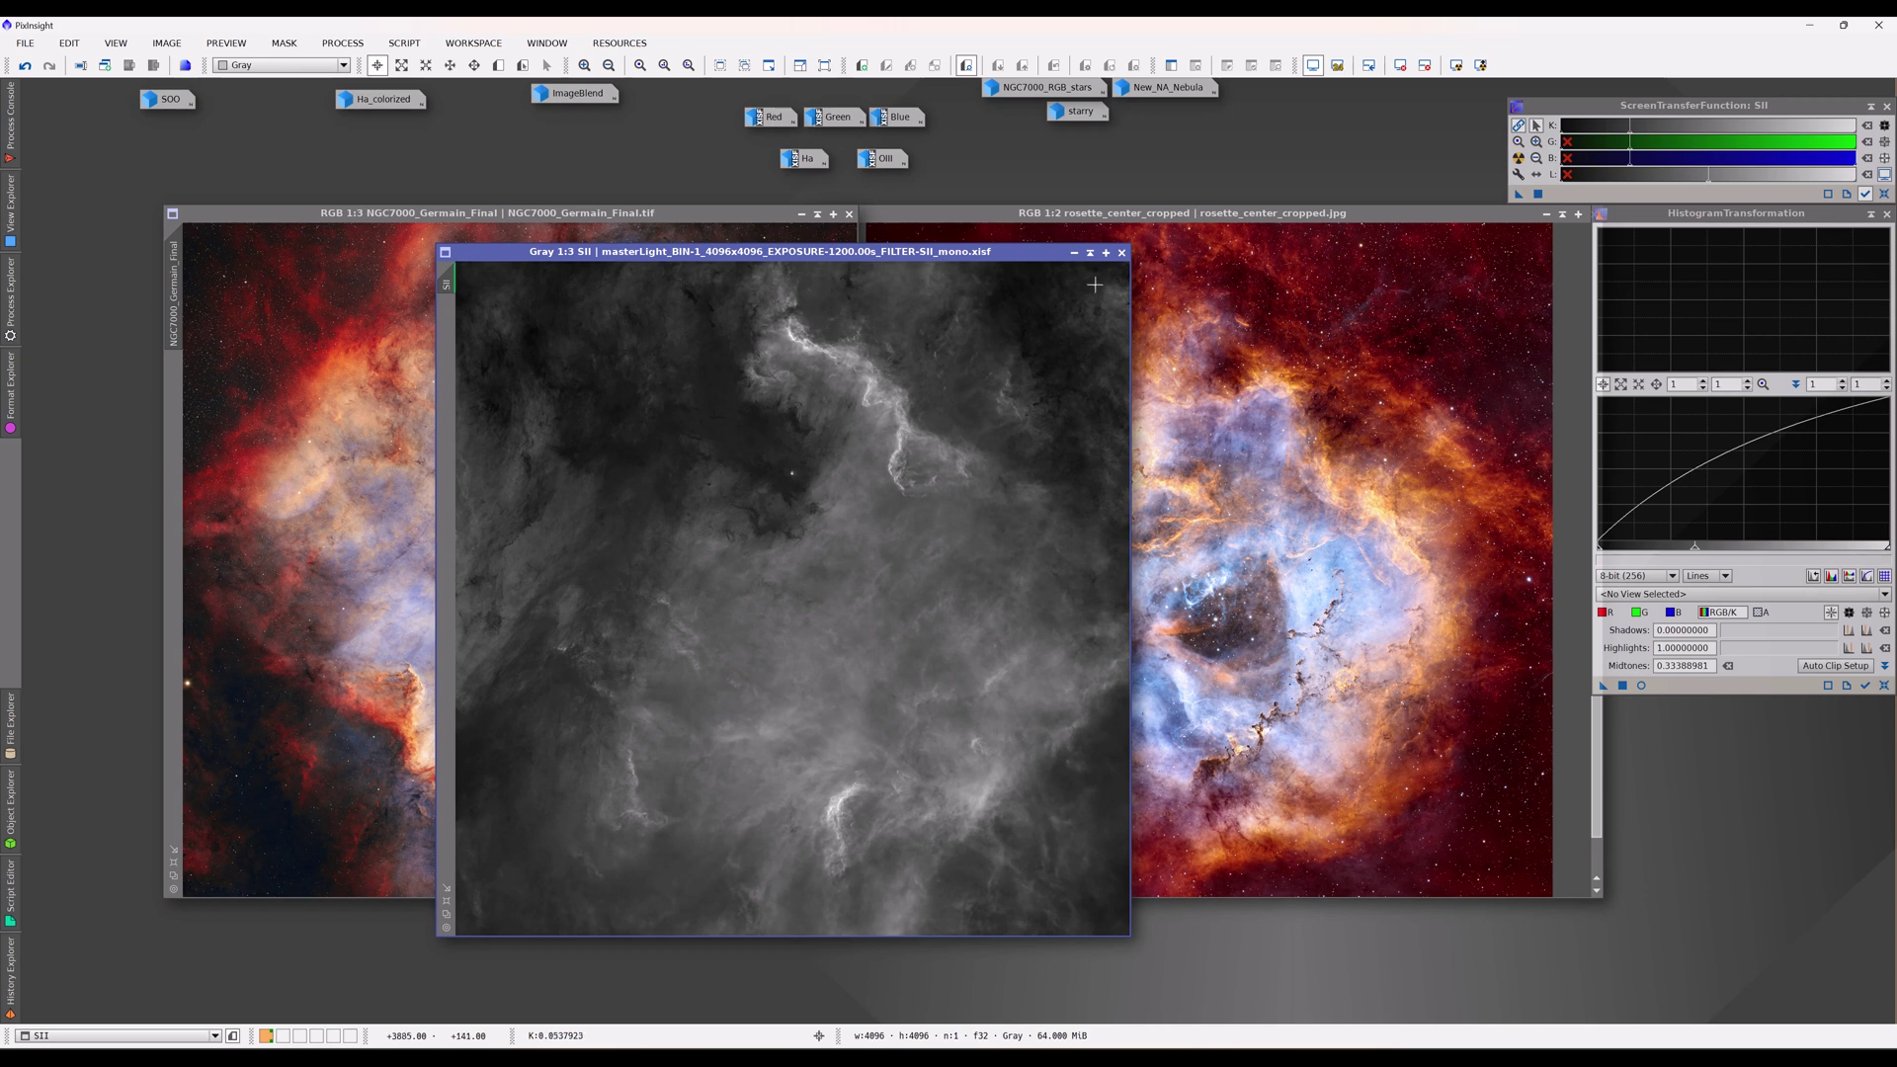
left_click(1074, 252)
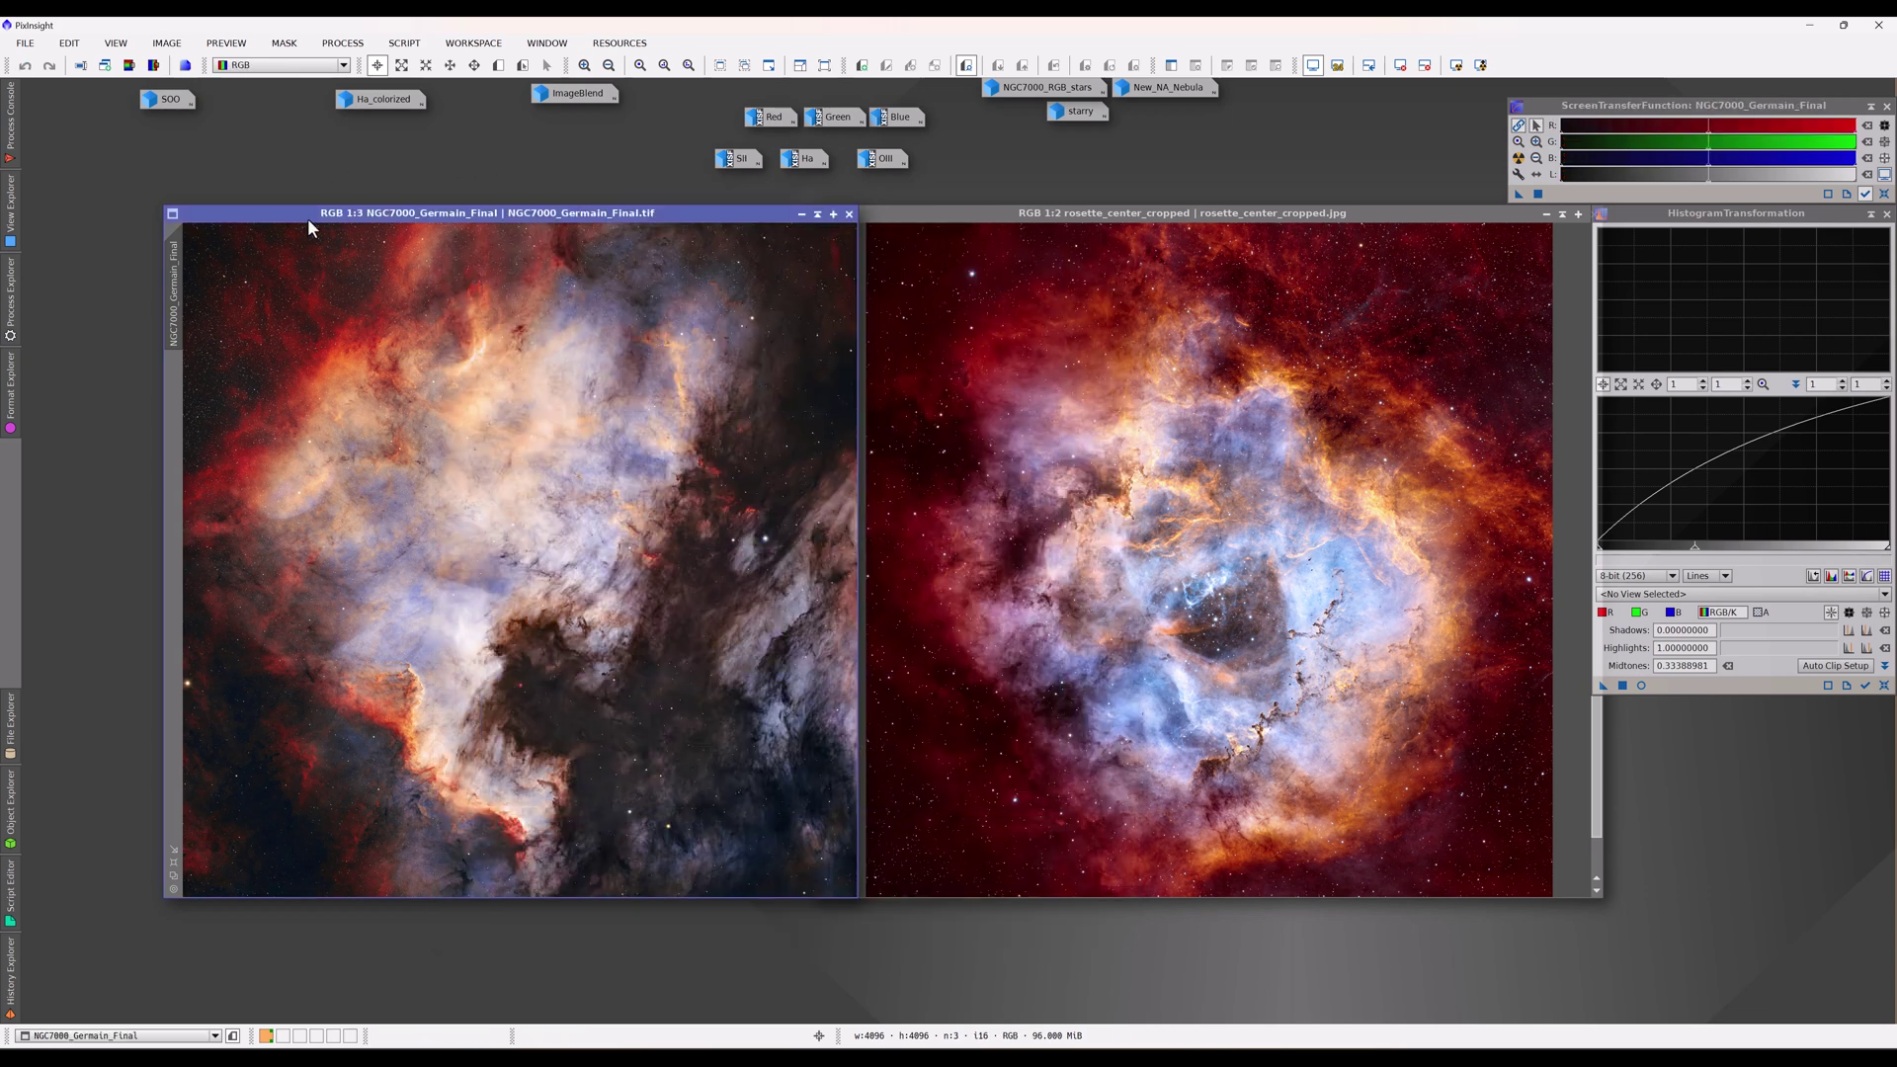
Step: Compare the SOO image with the Ha_colorized image once more, and minimize both to uncover the finished nebula images
double_click(170, 101)
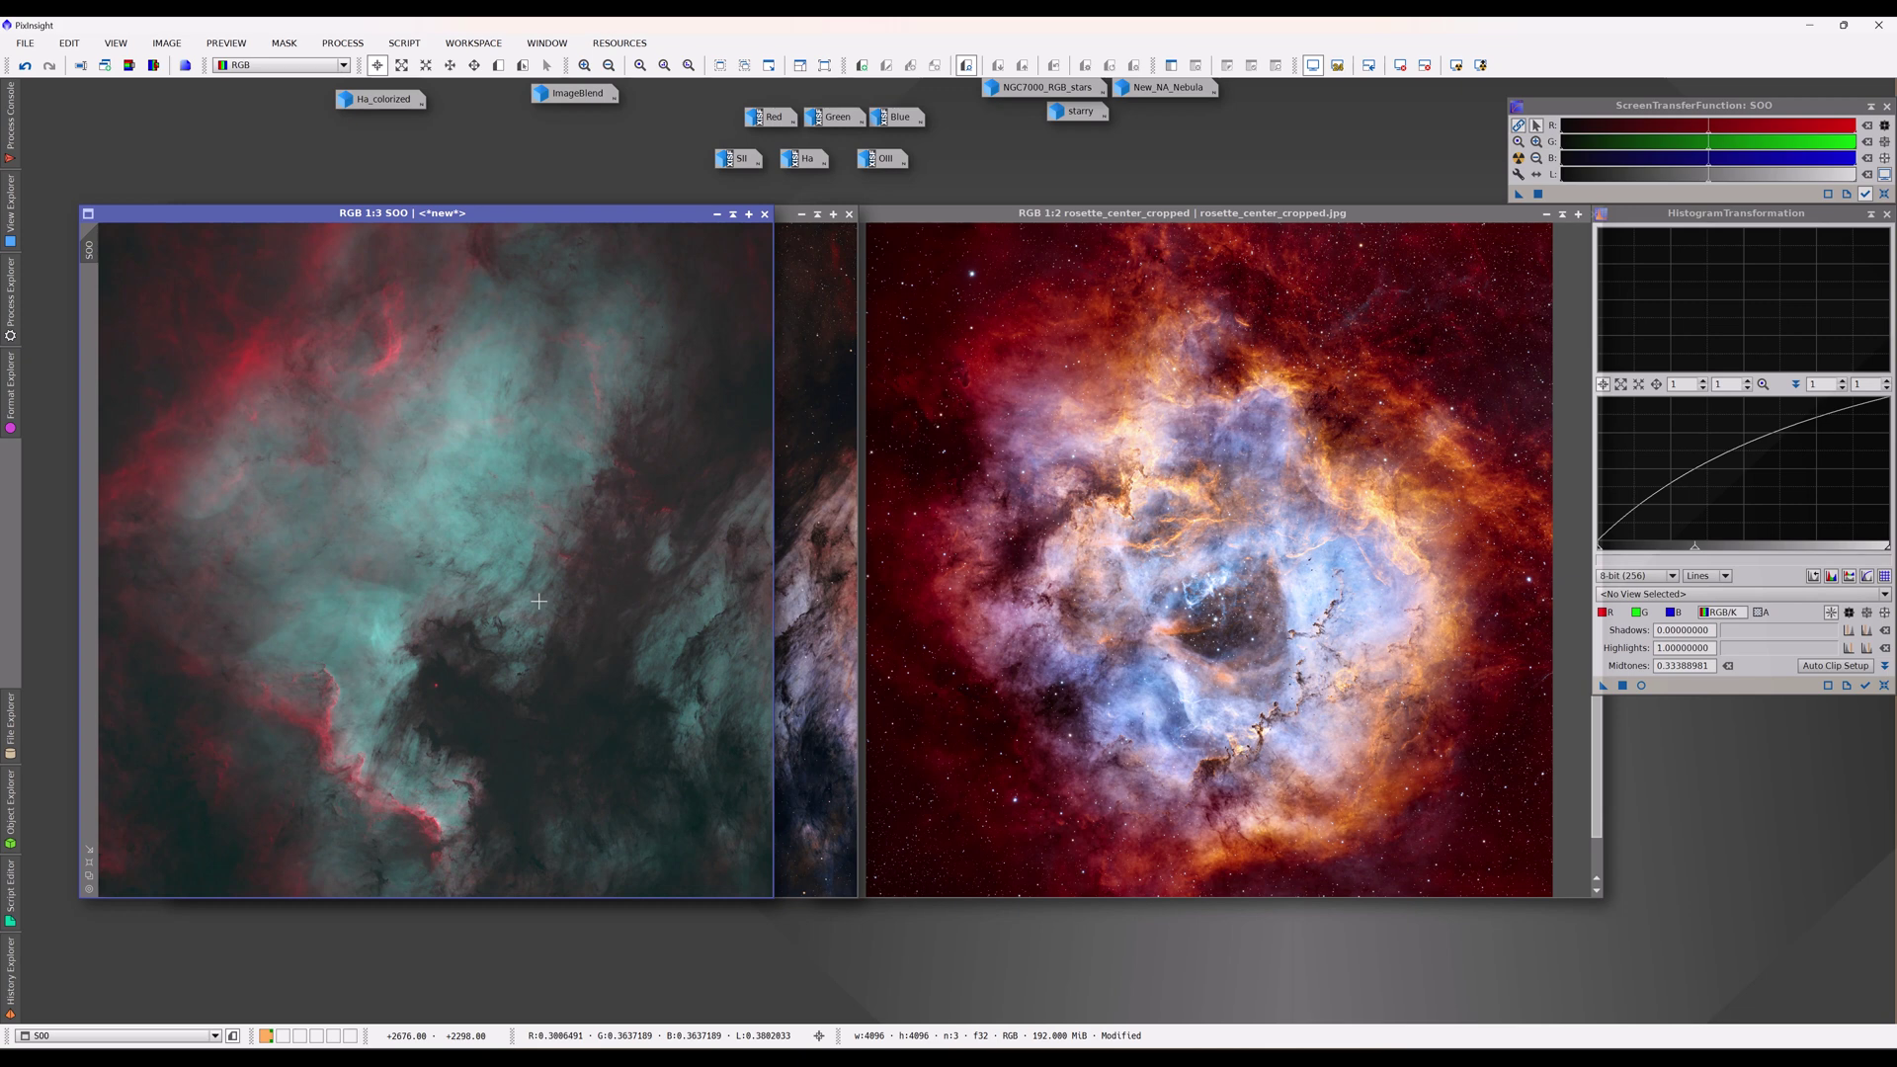
double_click(381, 100)
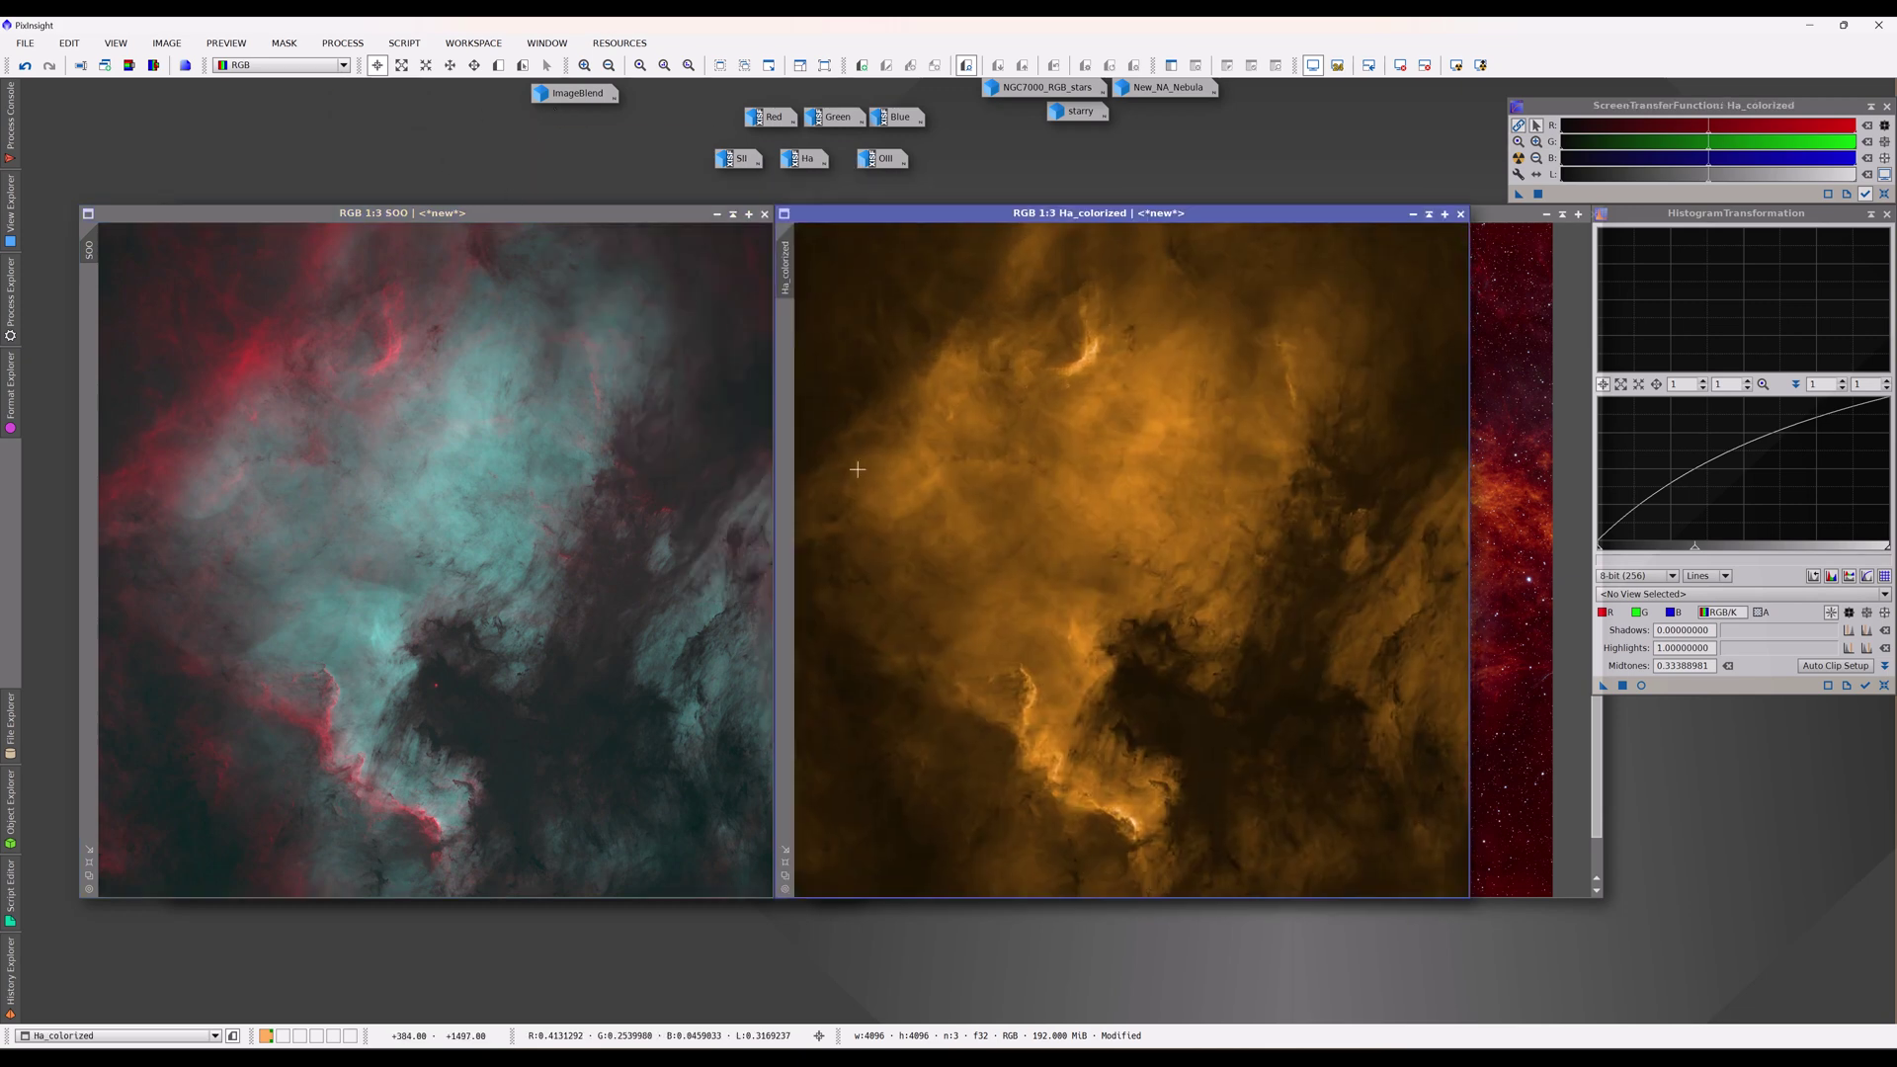
left_click(710, 214)
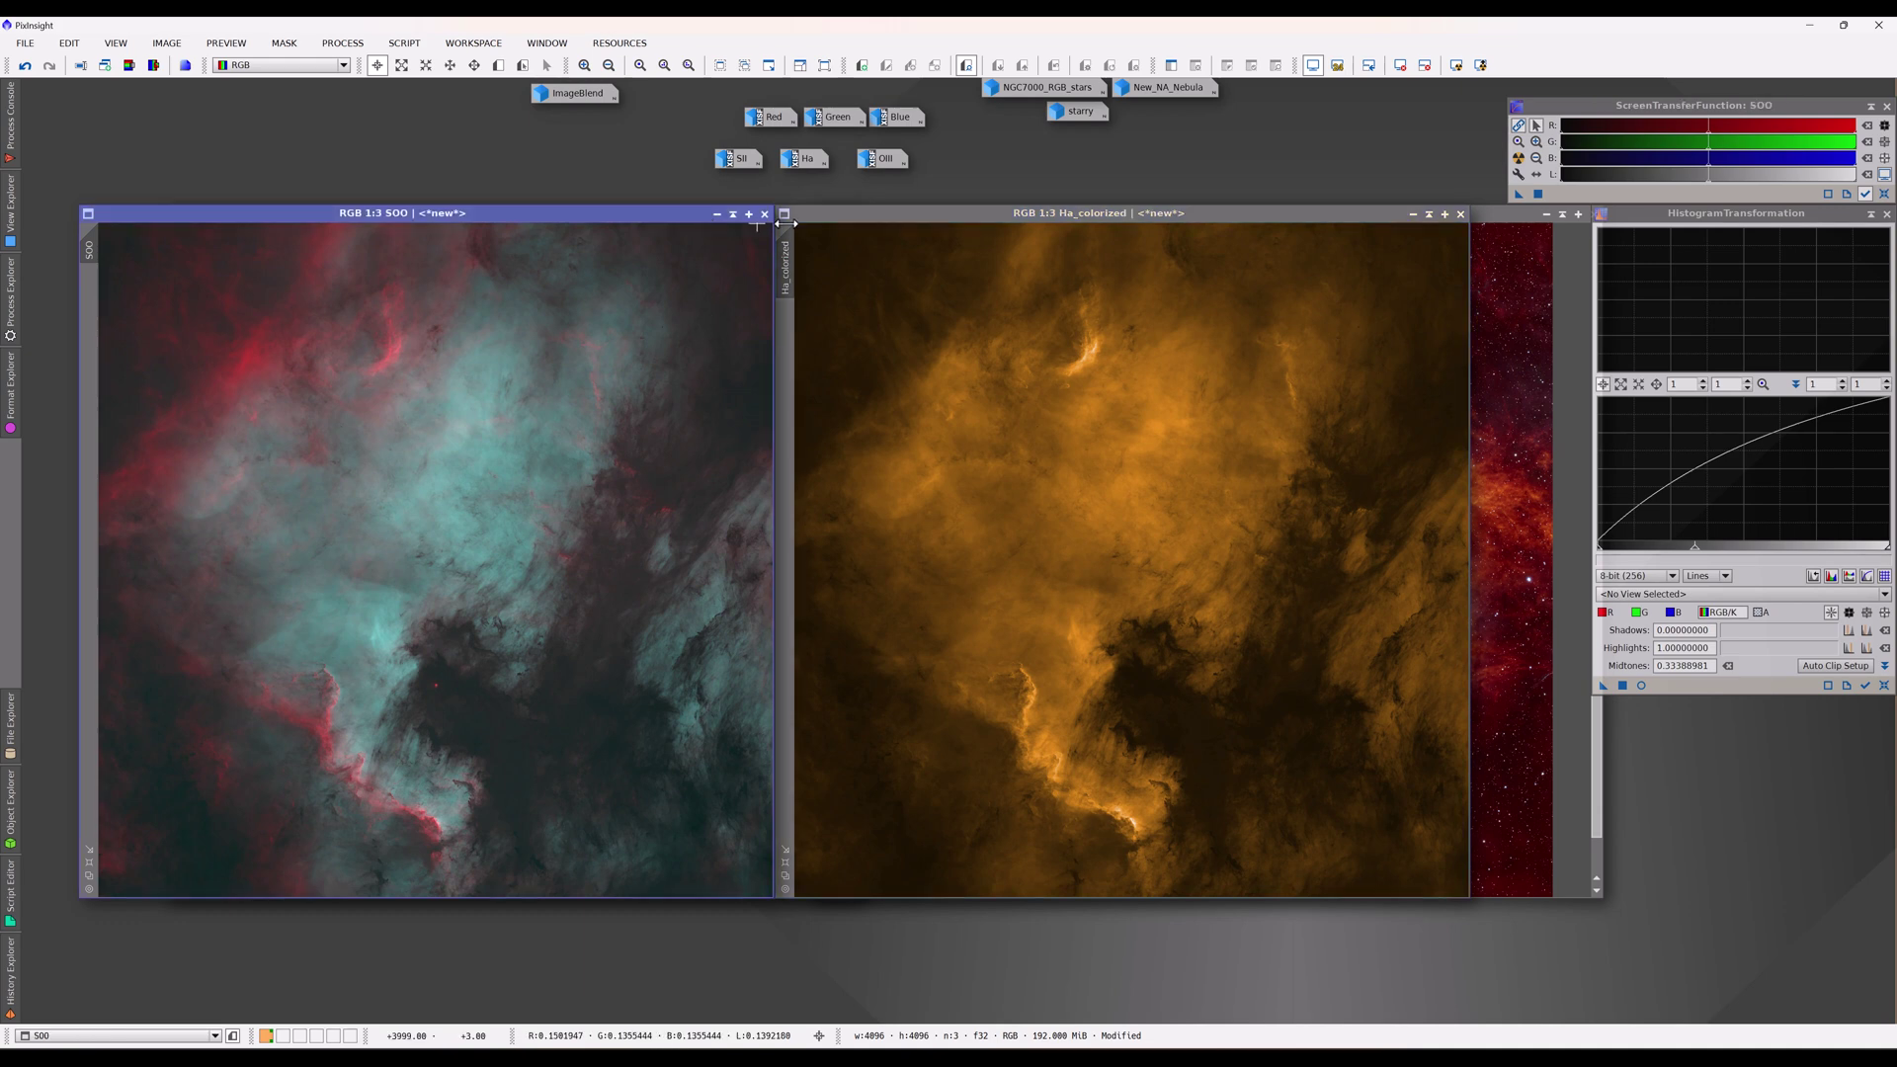
left_click(716, 213)
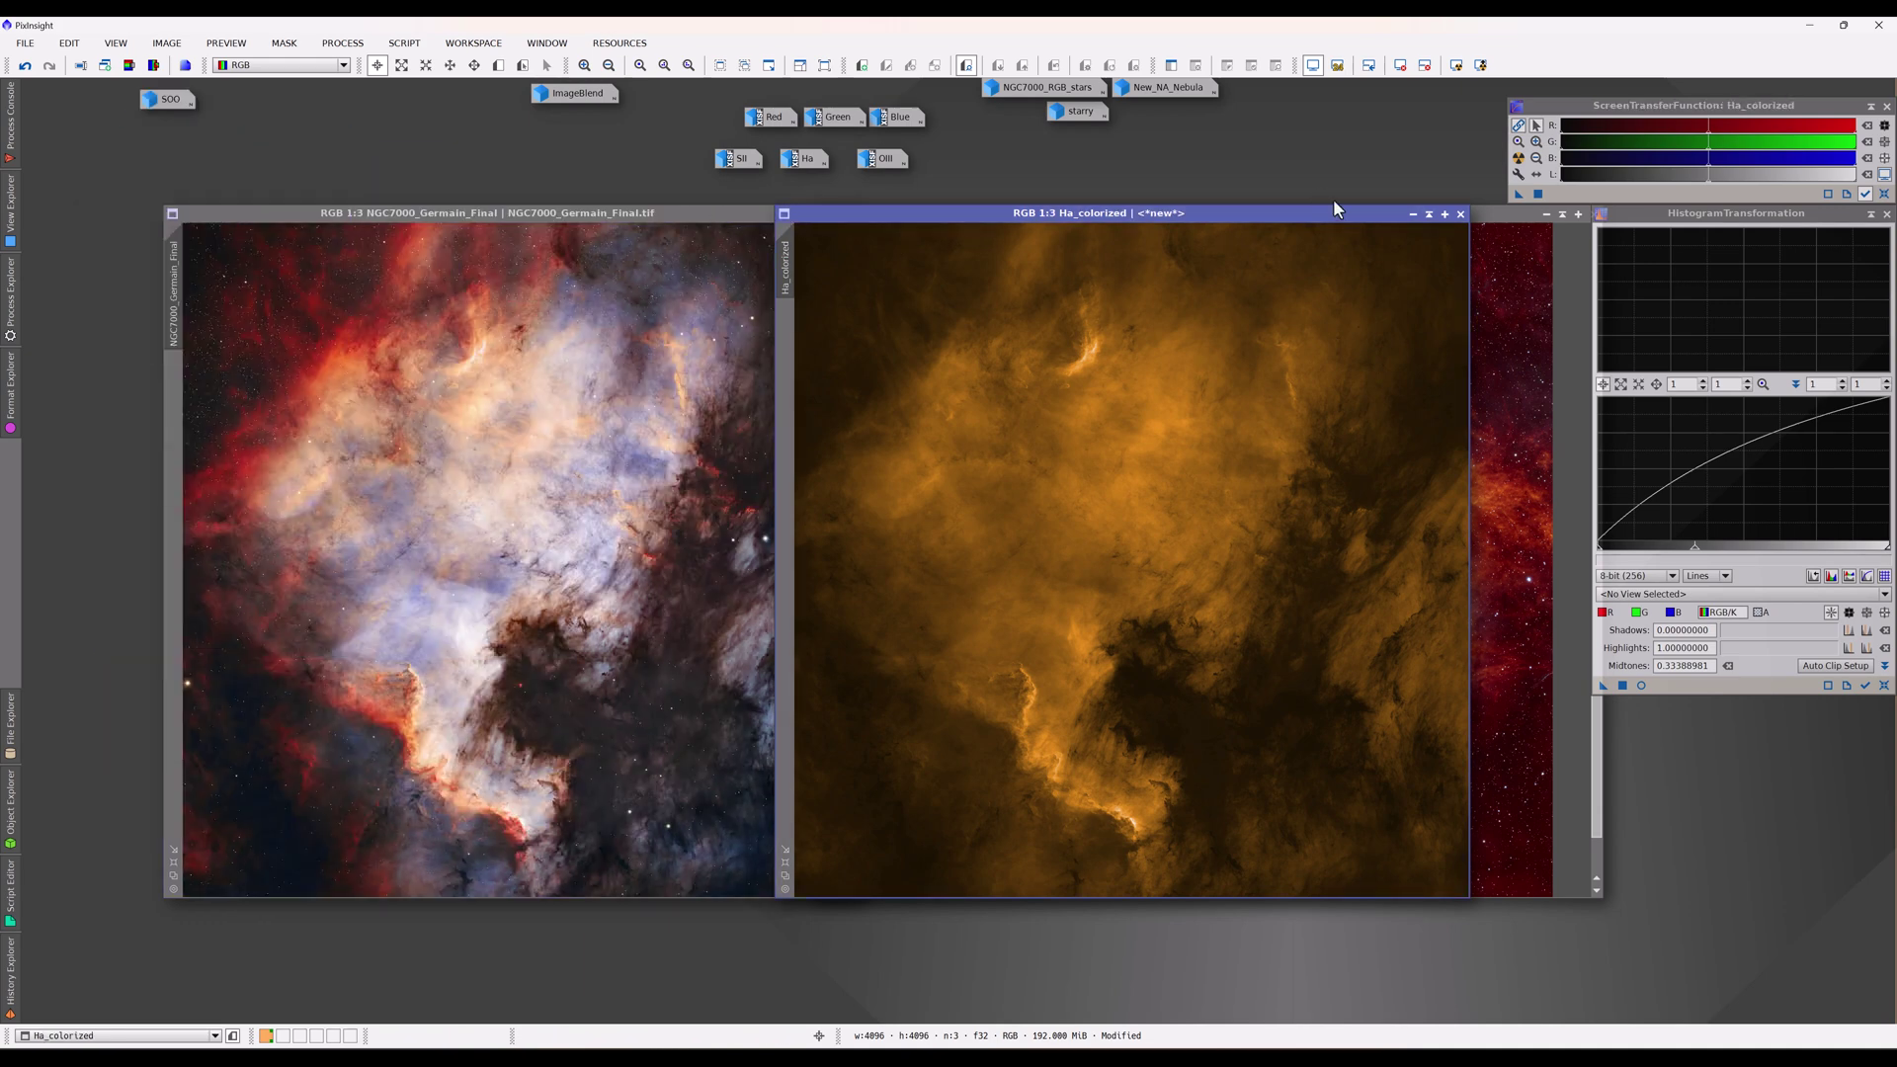
left_click(1411, 215)
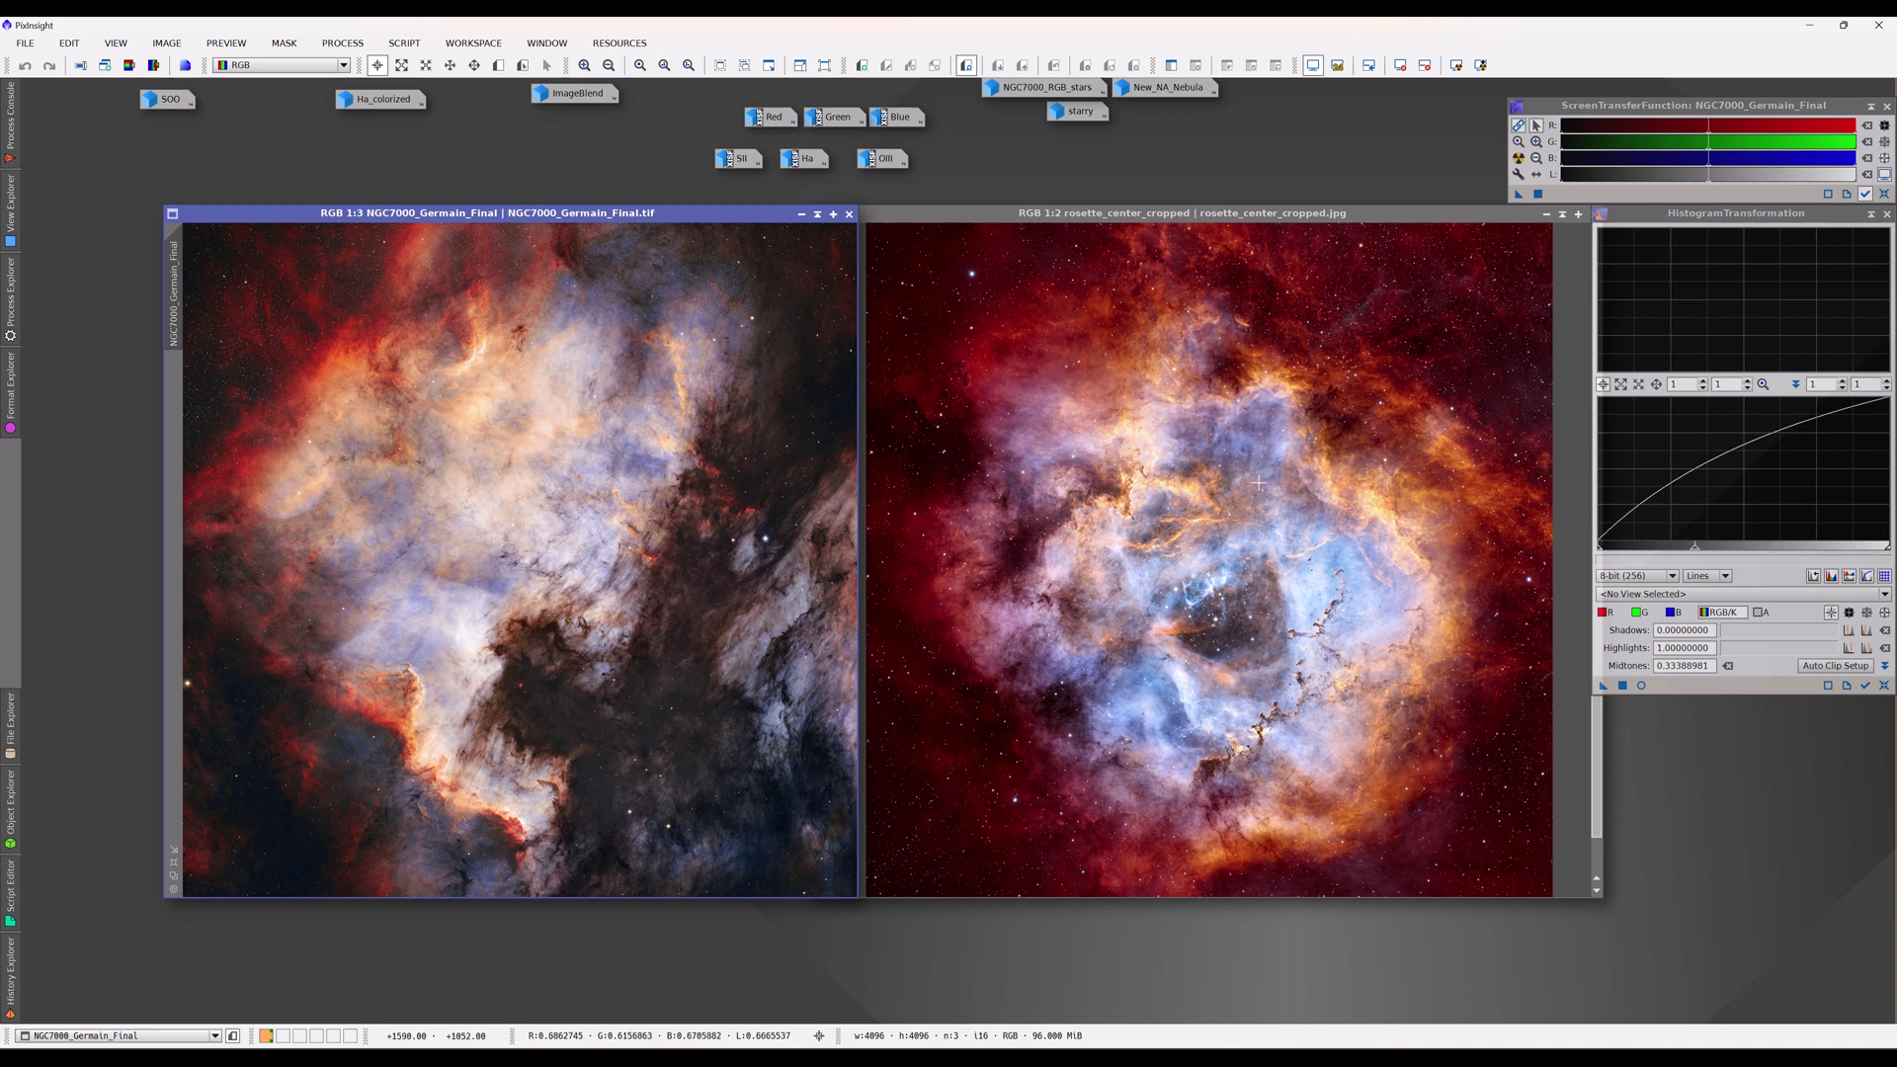
Step: Bring the Rosette image forward, and inspect the dark region of NGC7000_Germain_Final at 1:1 before returning to the full image
left_click(1257, 212)
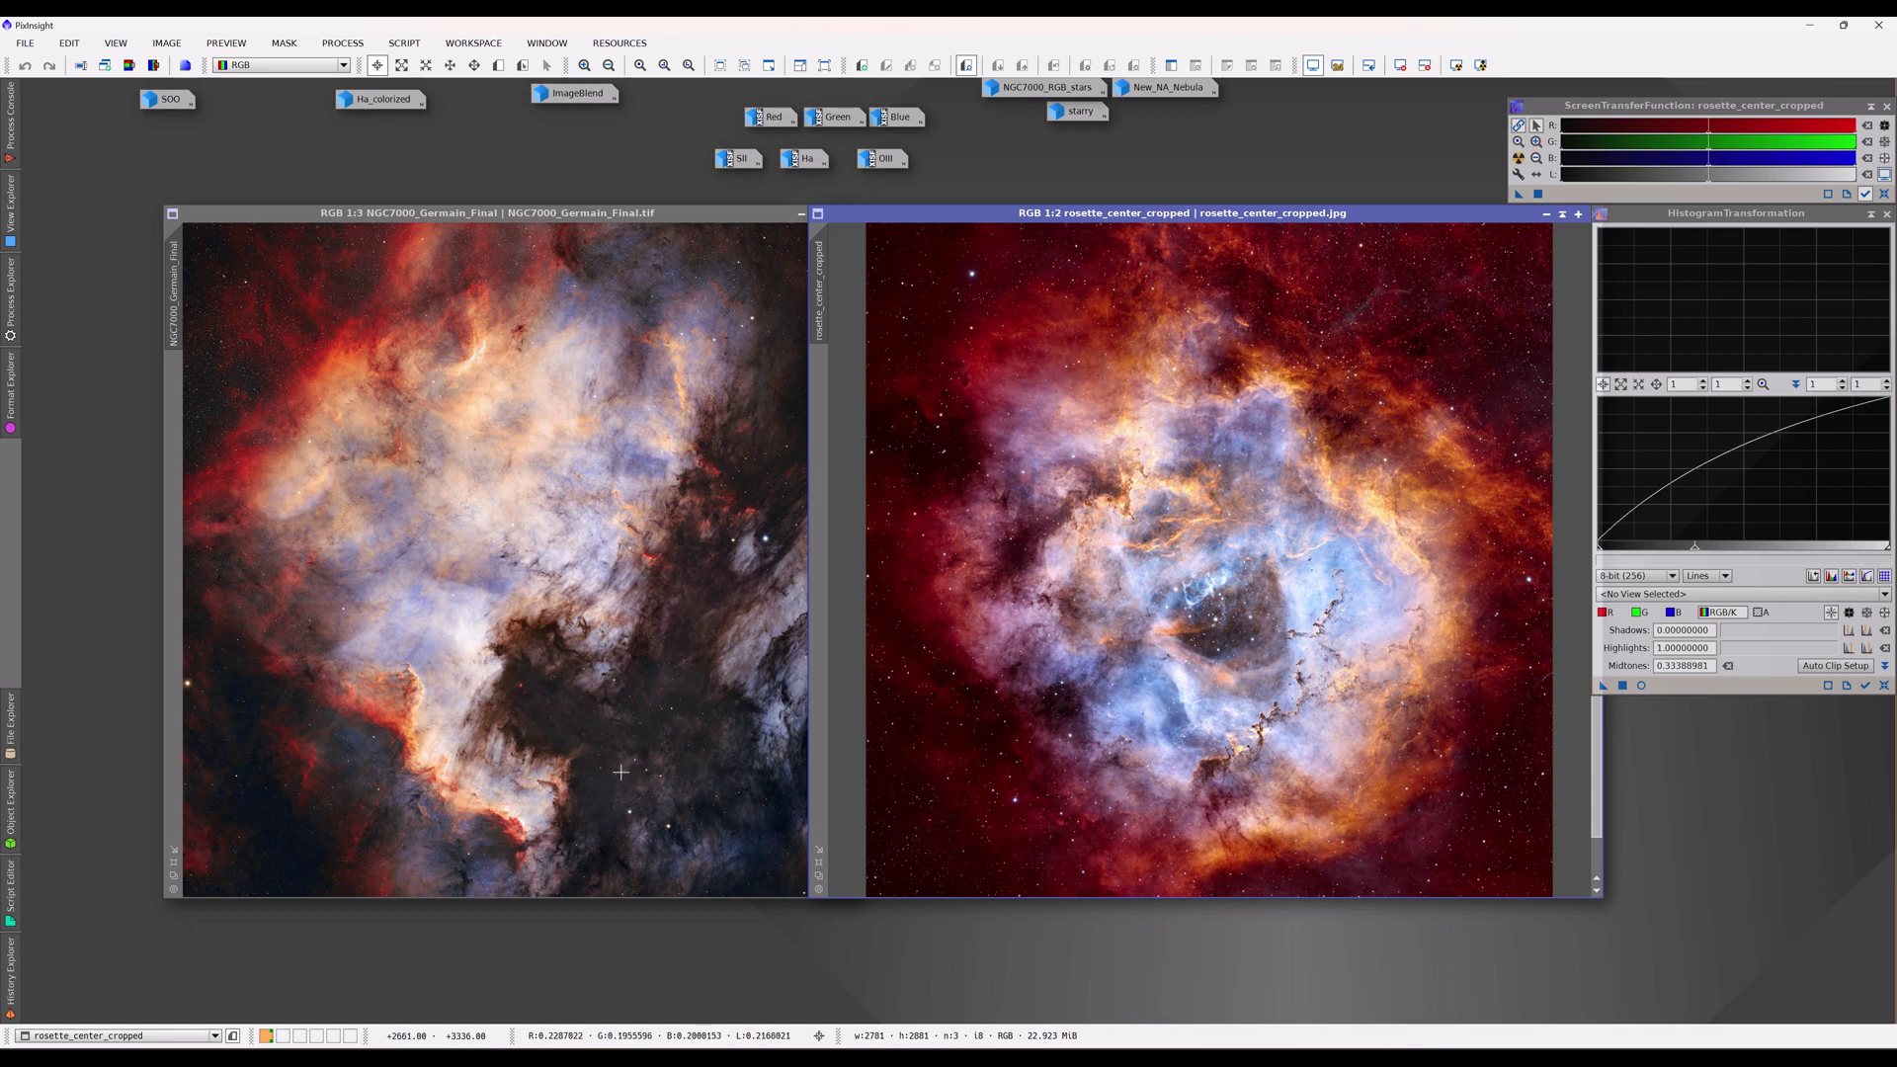
scroll(652, 731, "up", 2)
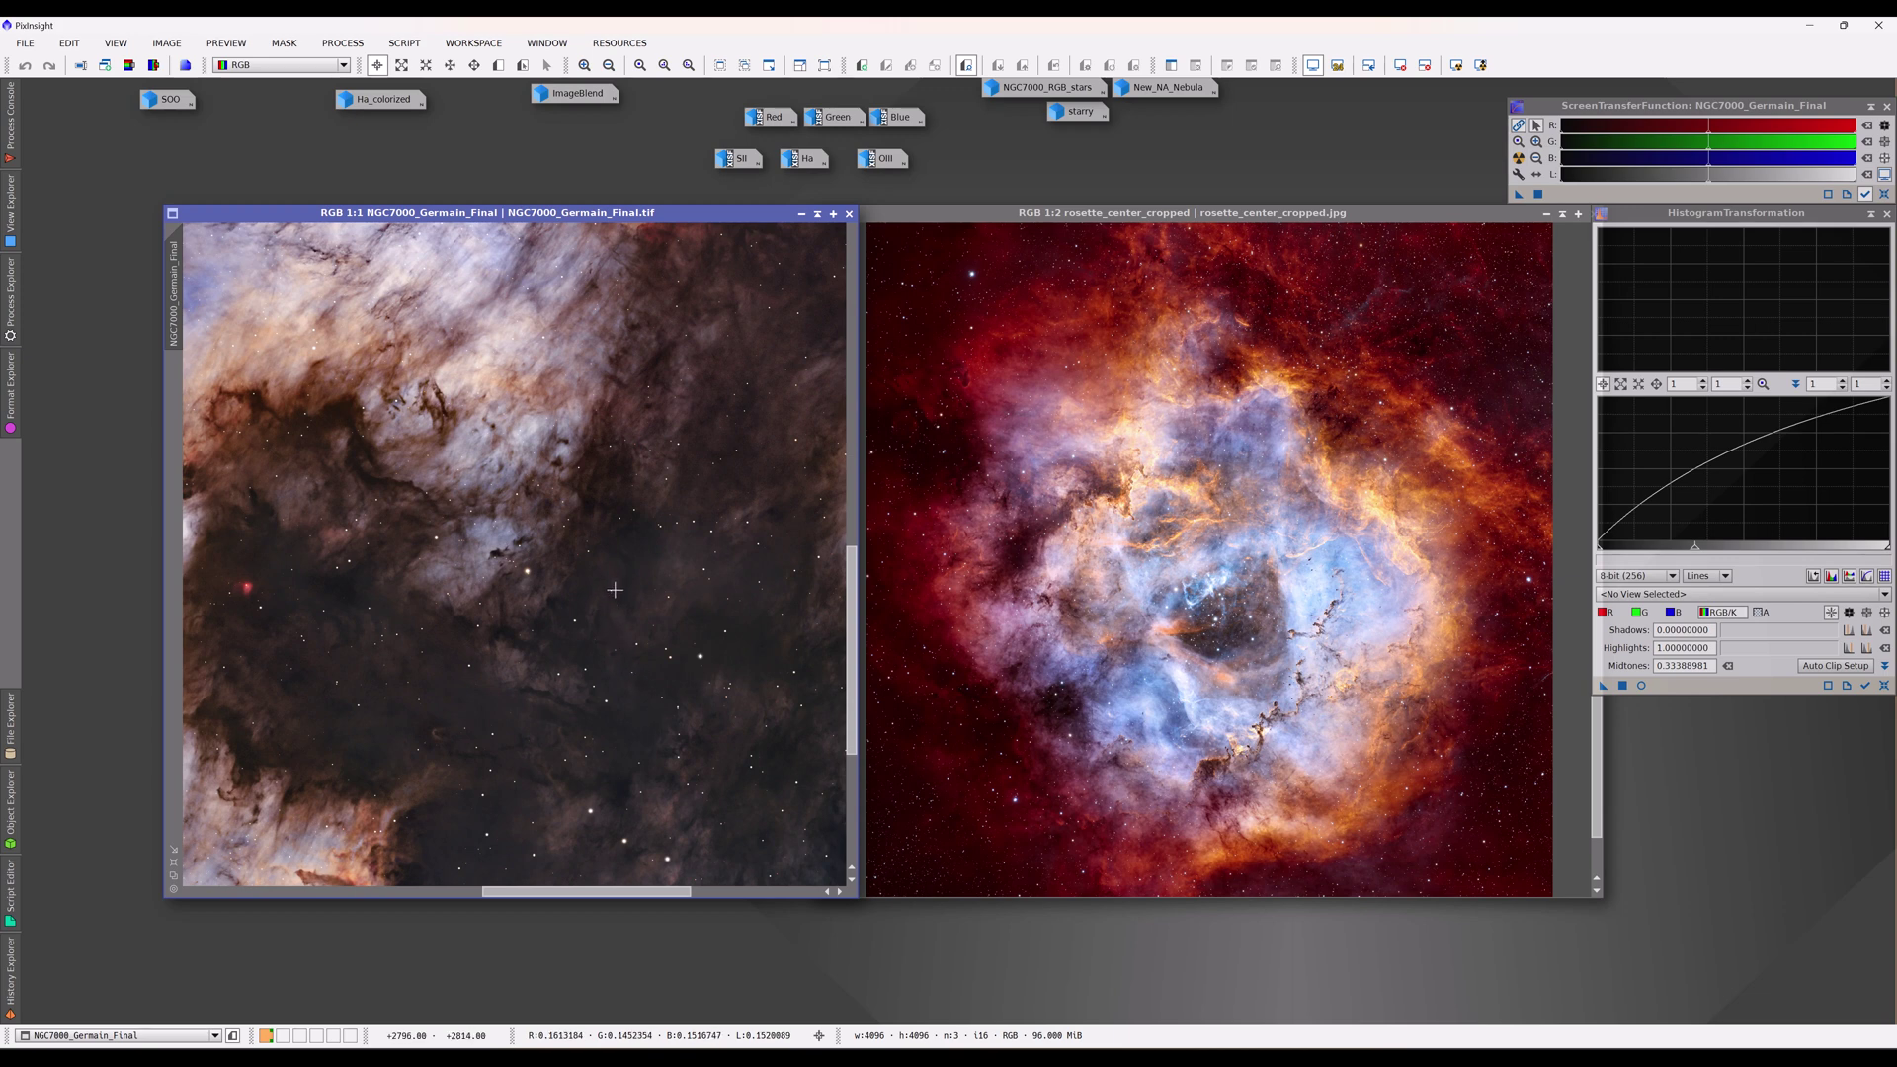
scroll(607, 629, "down", 1)
scroll(607, 629, "down", 1)
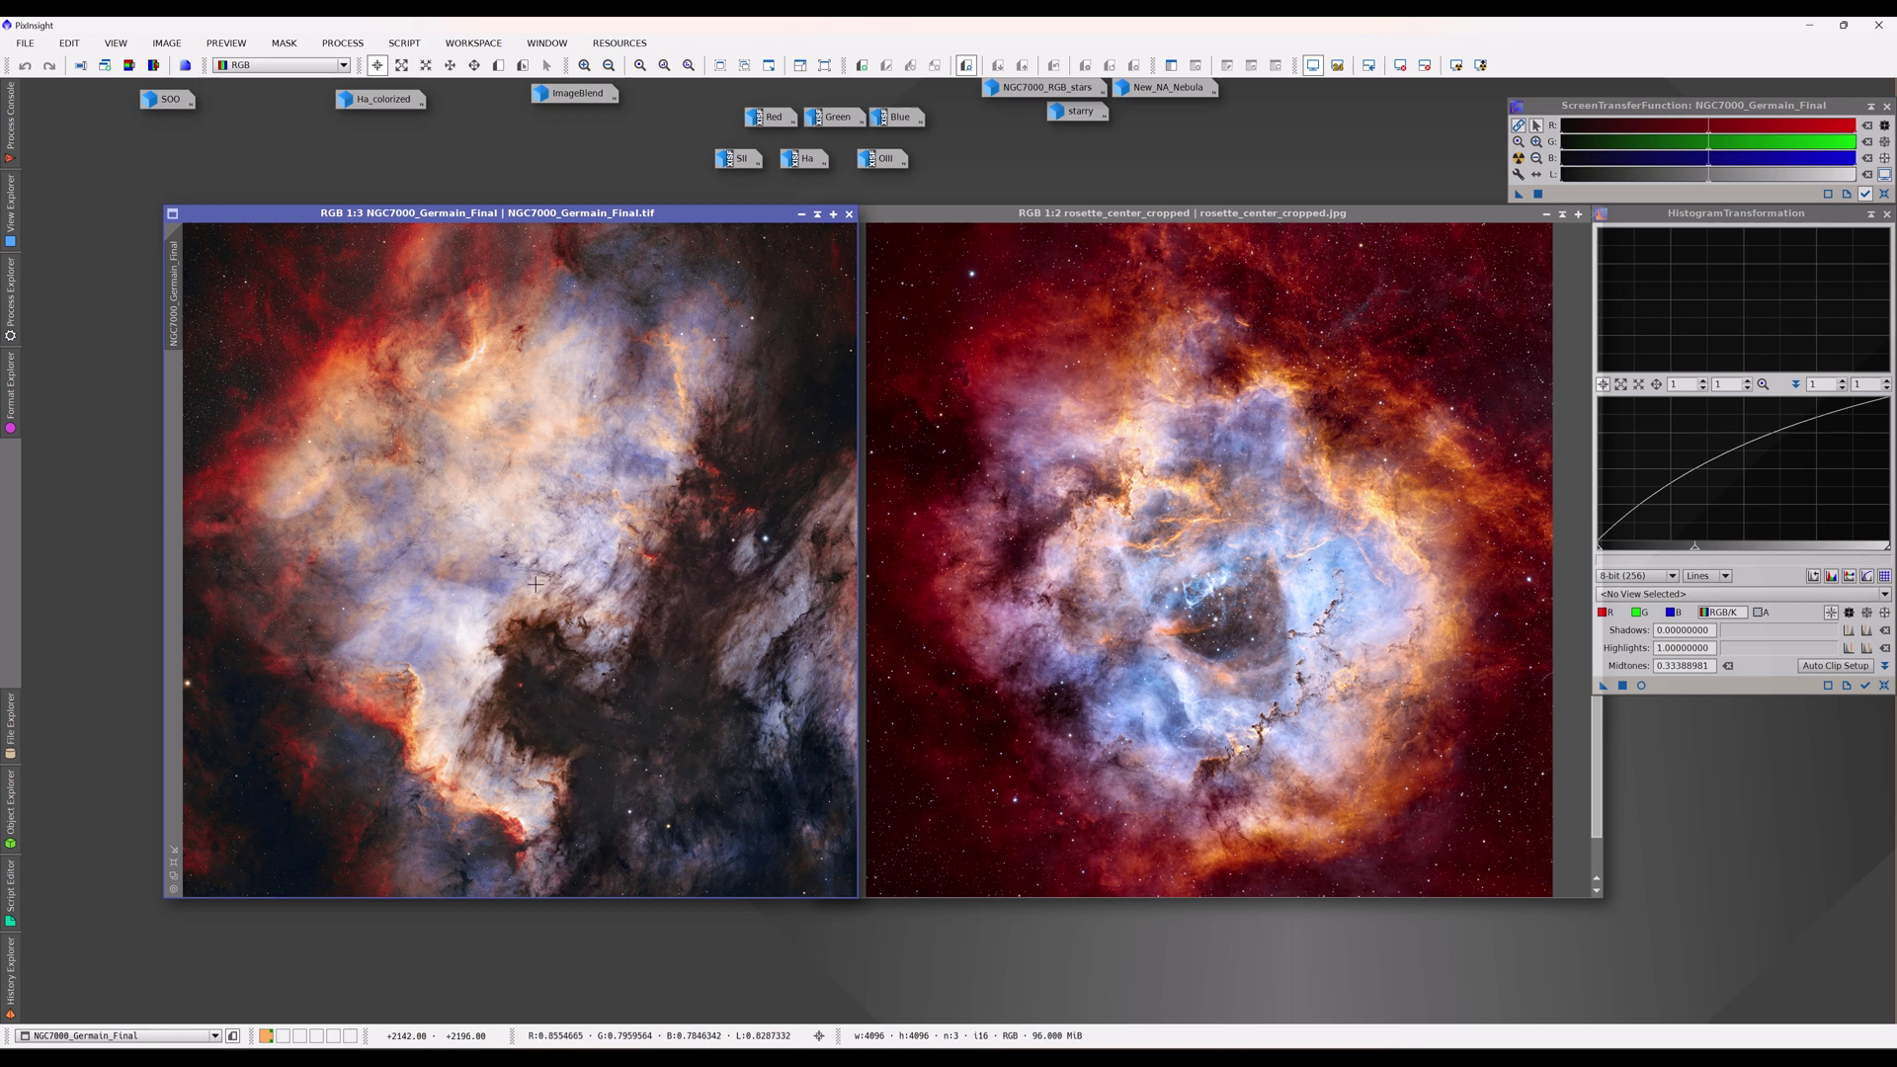